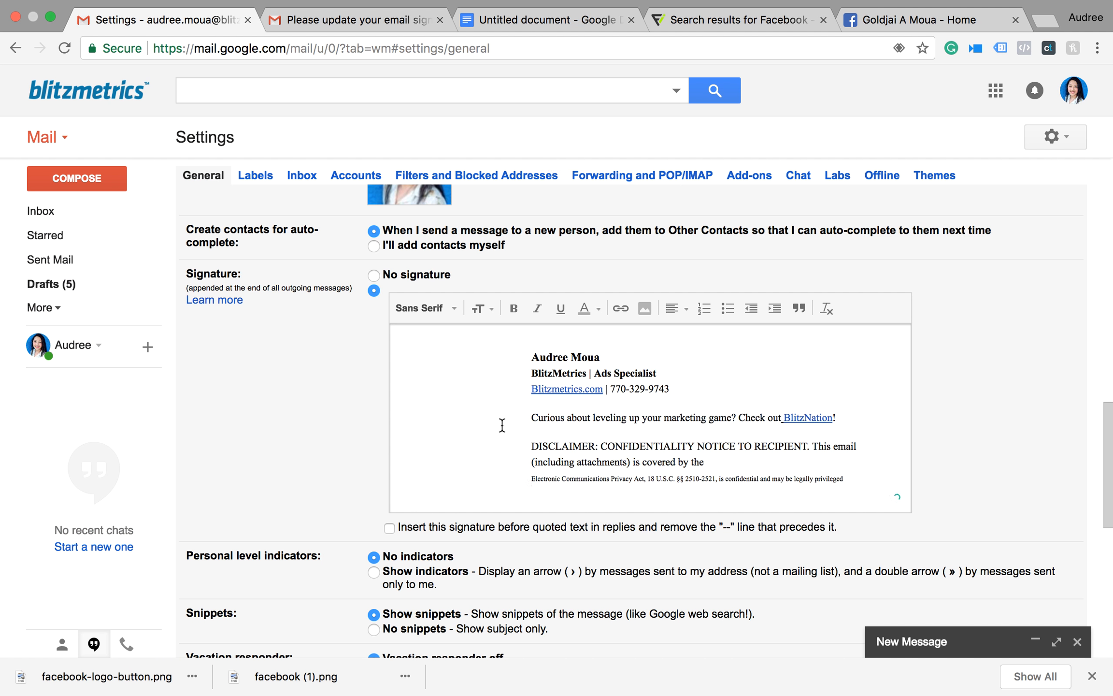
Start inserting an image in the blank area beside the signature text and show the option for uploading a file.
scroll(561, 433, "down", 2)
left_click(427, 340)
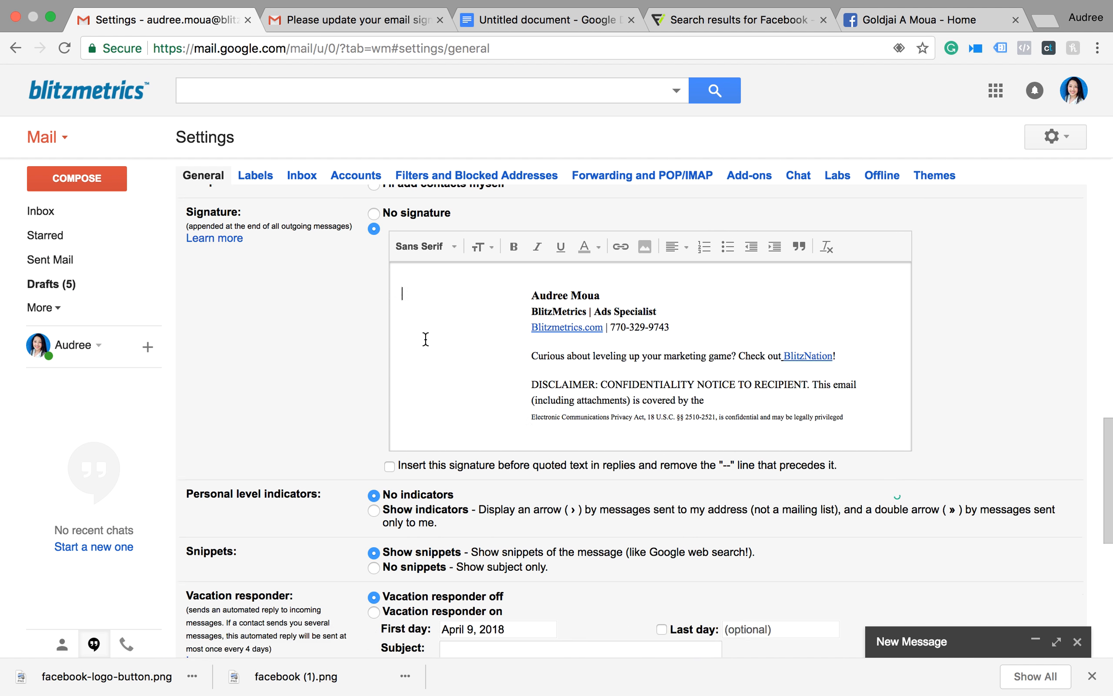
left_click(653, 246)
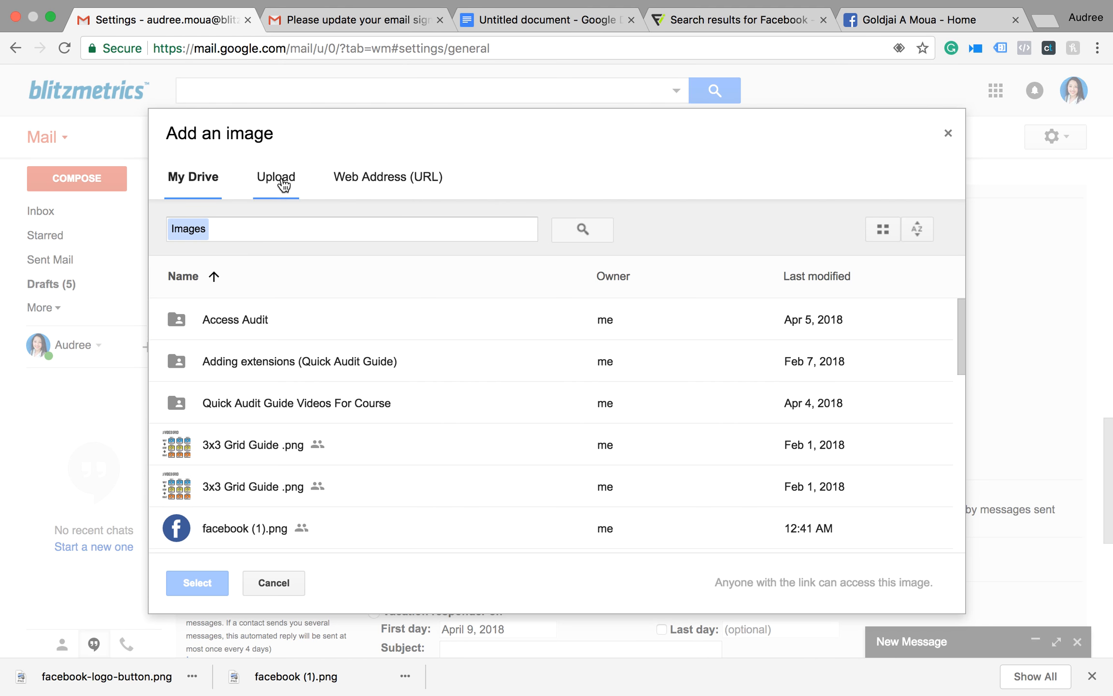
left_click(285, 178)
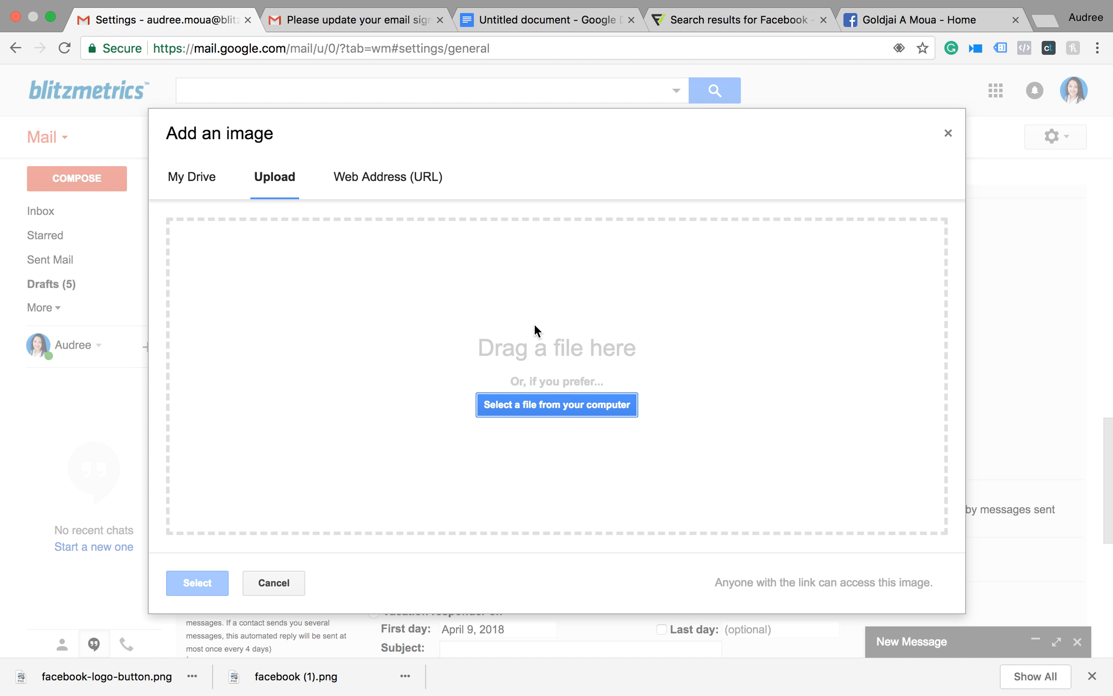
Review the signature in the previously sent email and browse the images stored in My Drive.
left_click(386, 20)
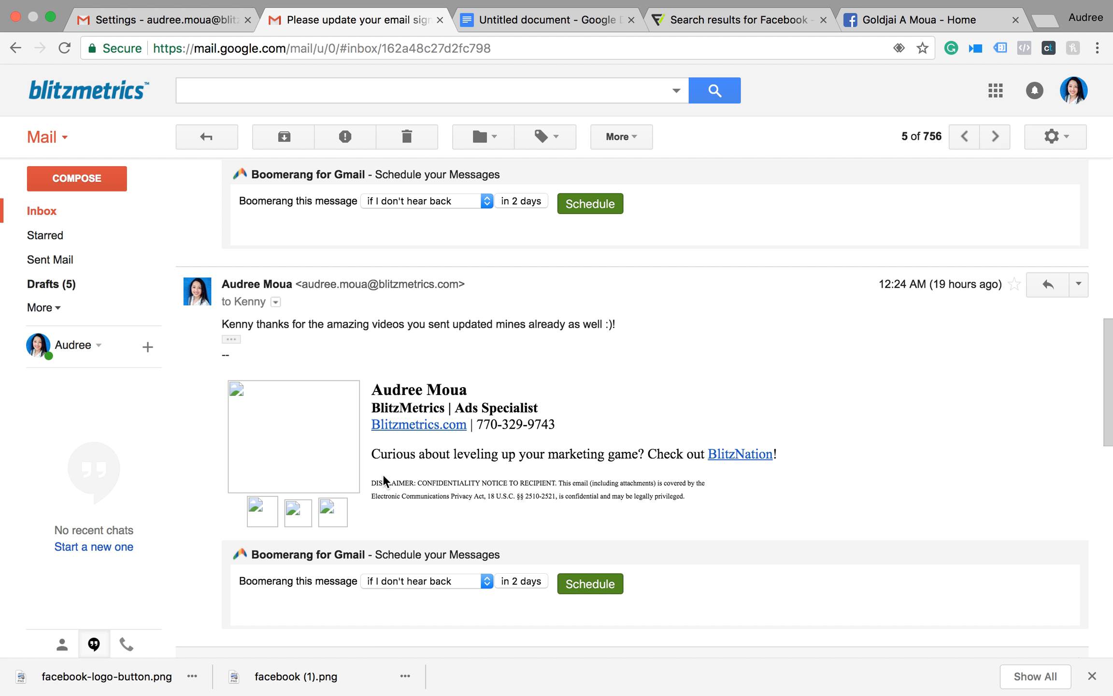
left_click(135, 19)
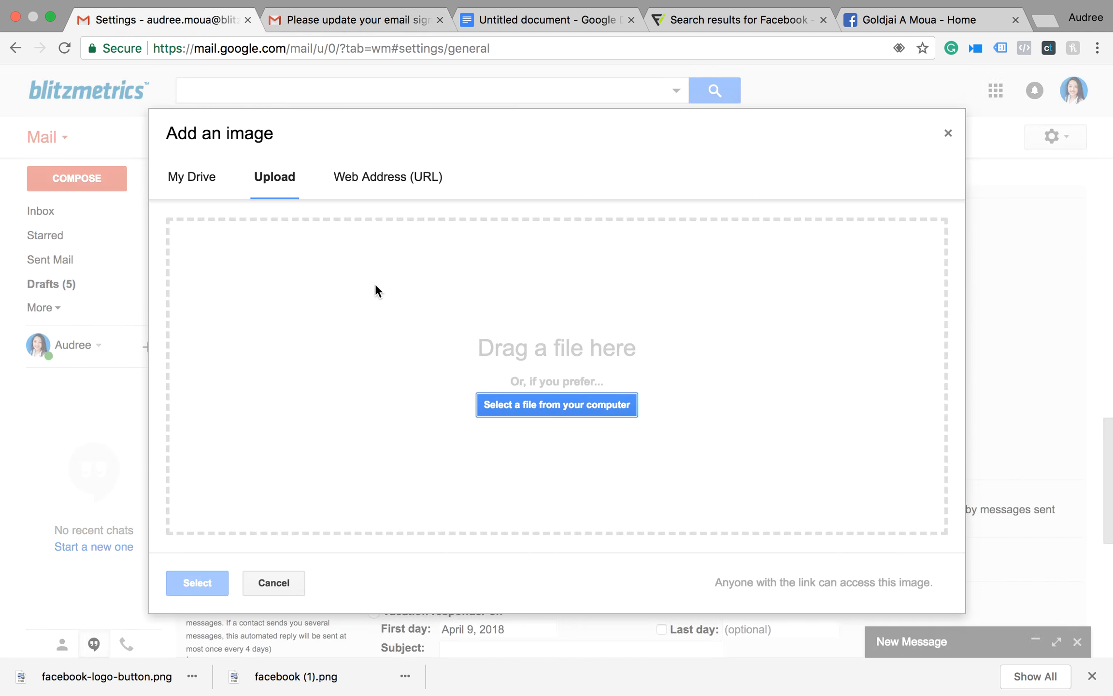
left_click(181, 183)
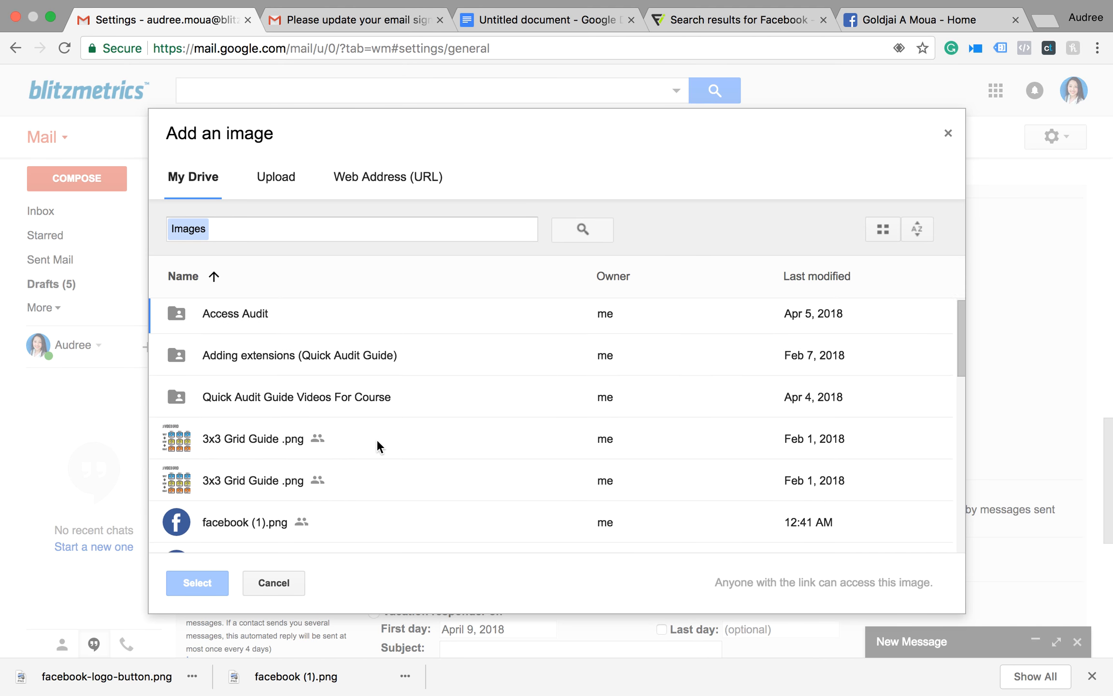
scroll(376, 437, "down", 3)
scroll(376, 438, "down", 1)
scroll(322, 501, "down", 5)
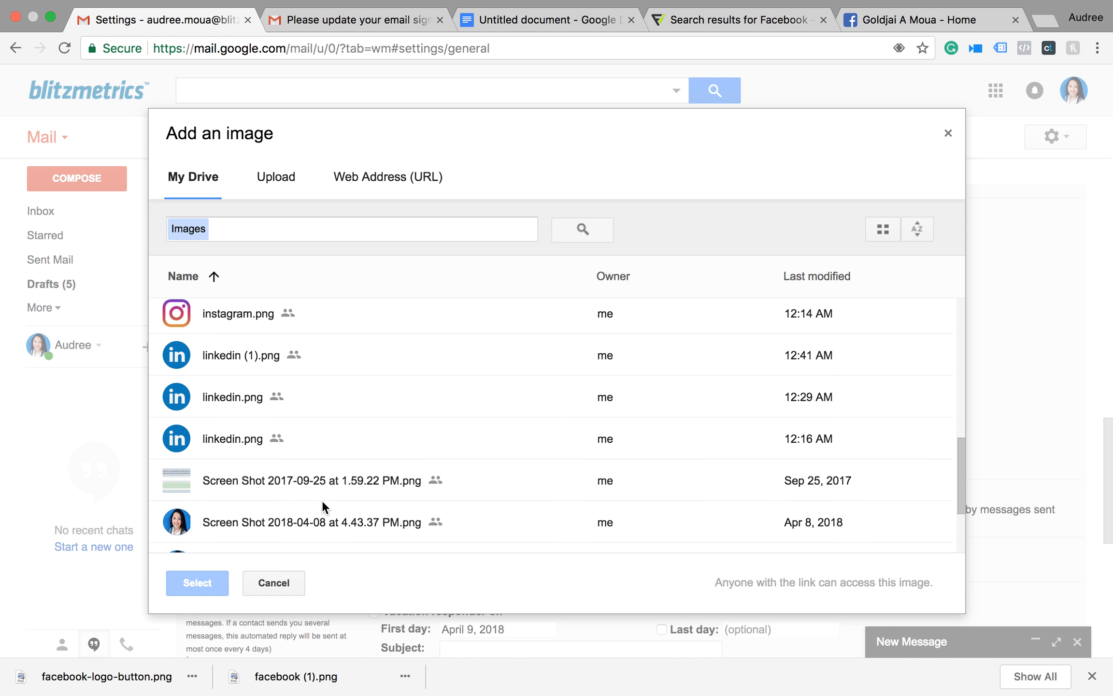
View the Flaticon search page for facebook icons as the source of the social media logos.
left_click(711, 24)
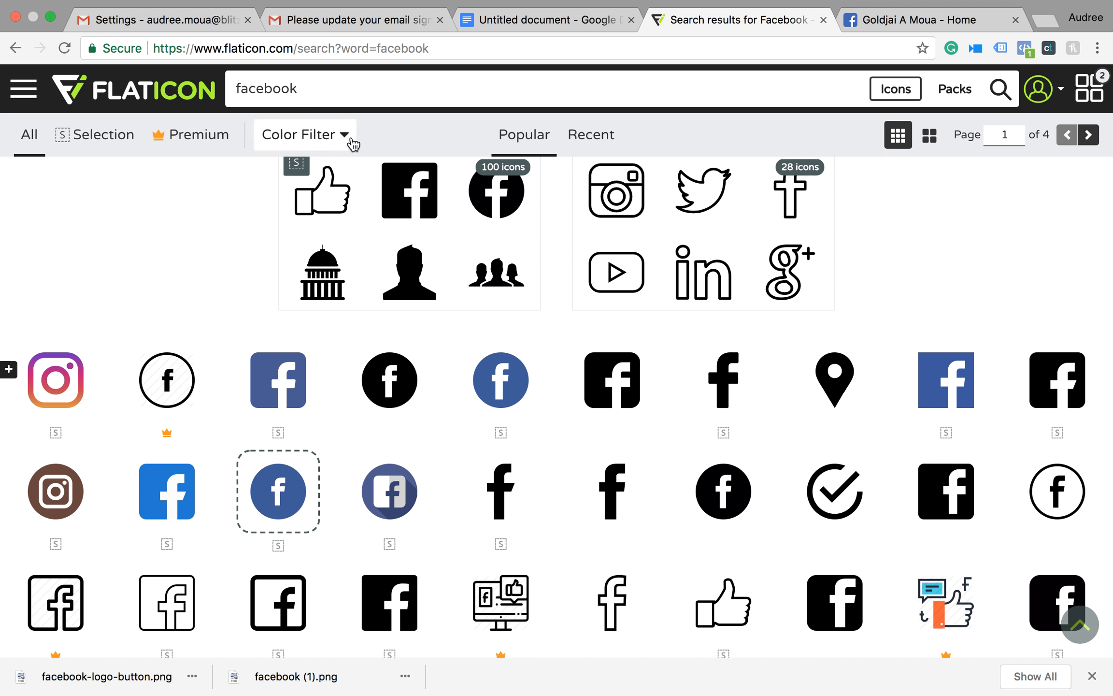
left_click_drag(313, 89, 229, 89)
left_click(381, 90)
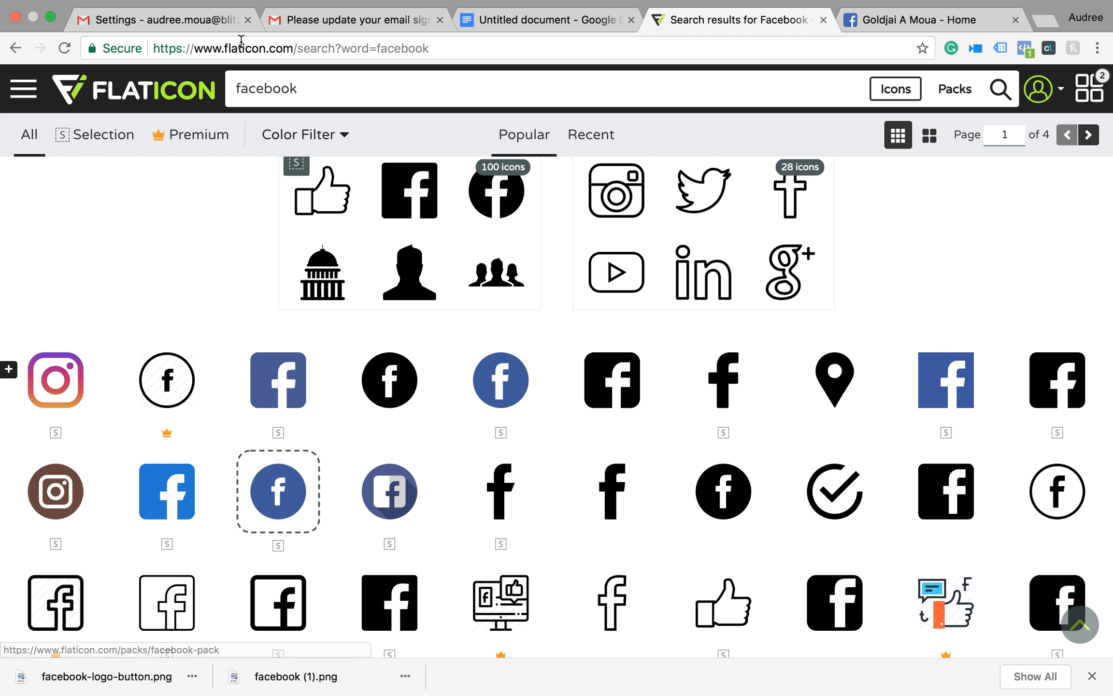
Insert the portrait "Screen Shot 2018-04-08 at 4.43.37 PM.png" from My Drive into the signature and set its size to Medium.
left_click(225, 24)
scroll(460, 454, "down", 1)
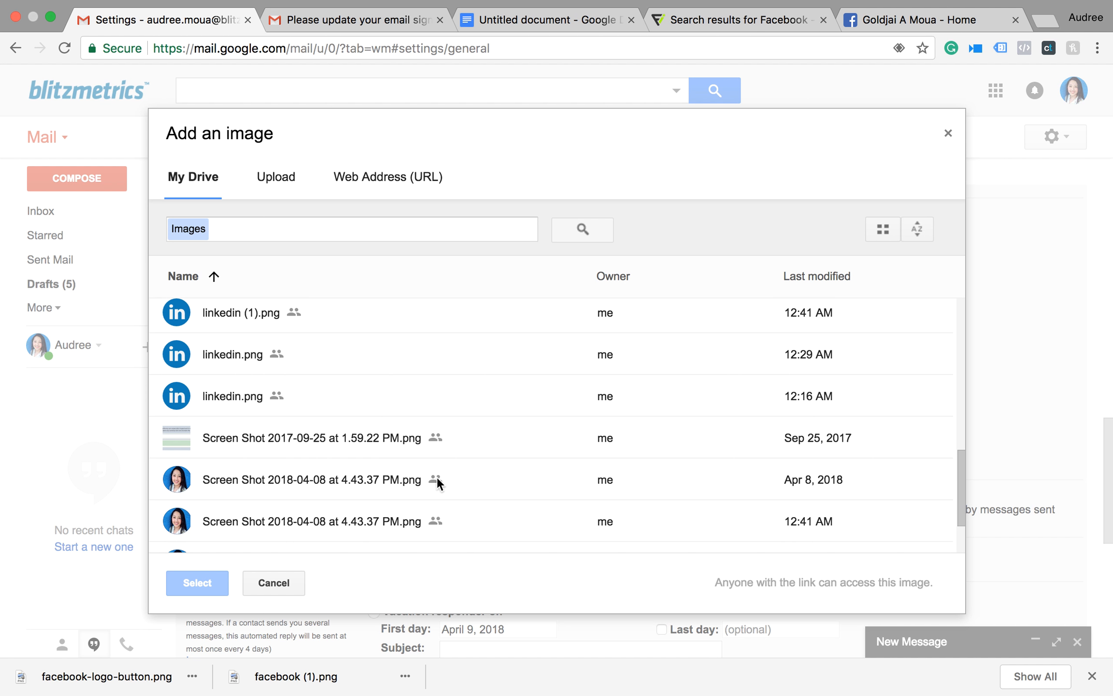
double_click(374, 516)
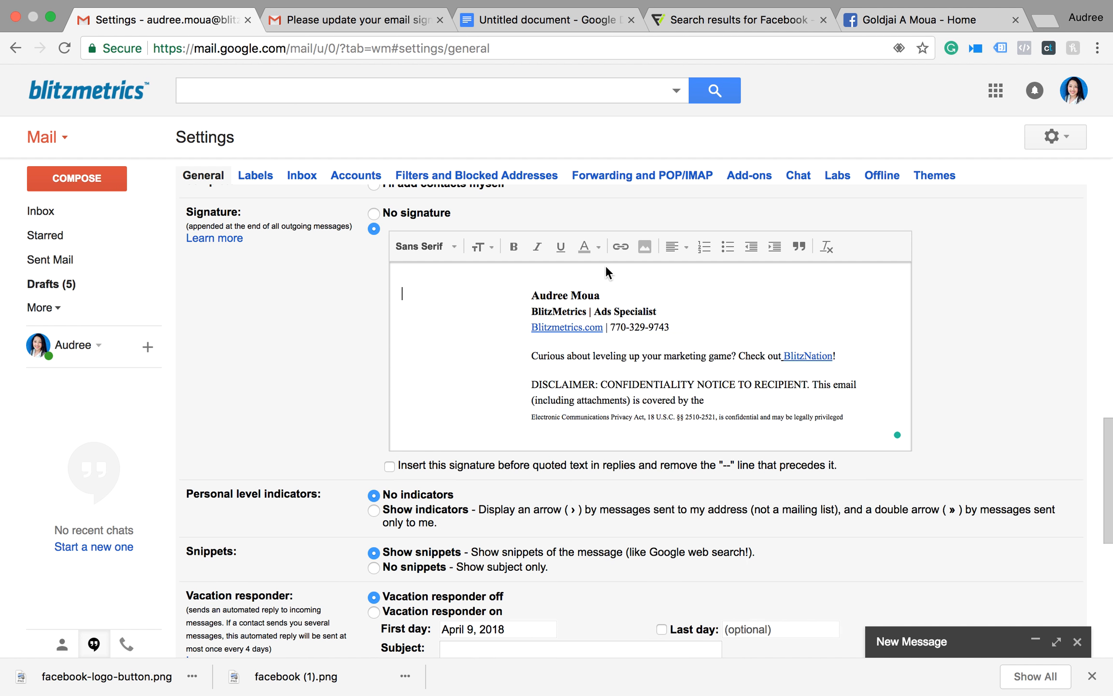
left_click(545, 362)
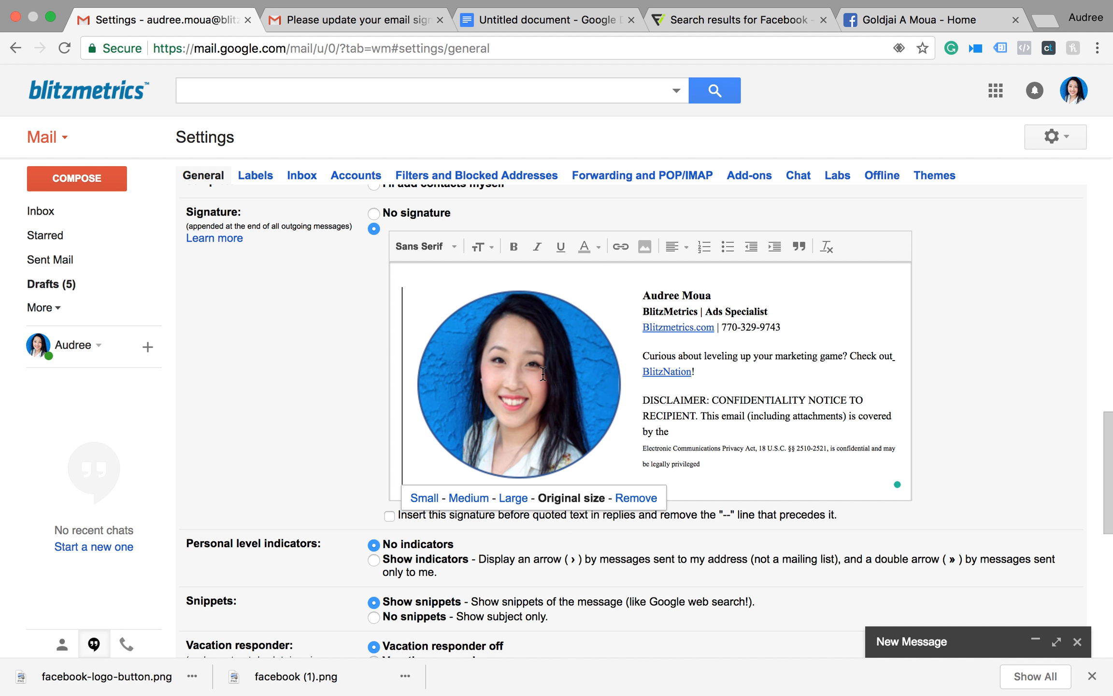
left_click(469, 498)
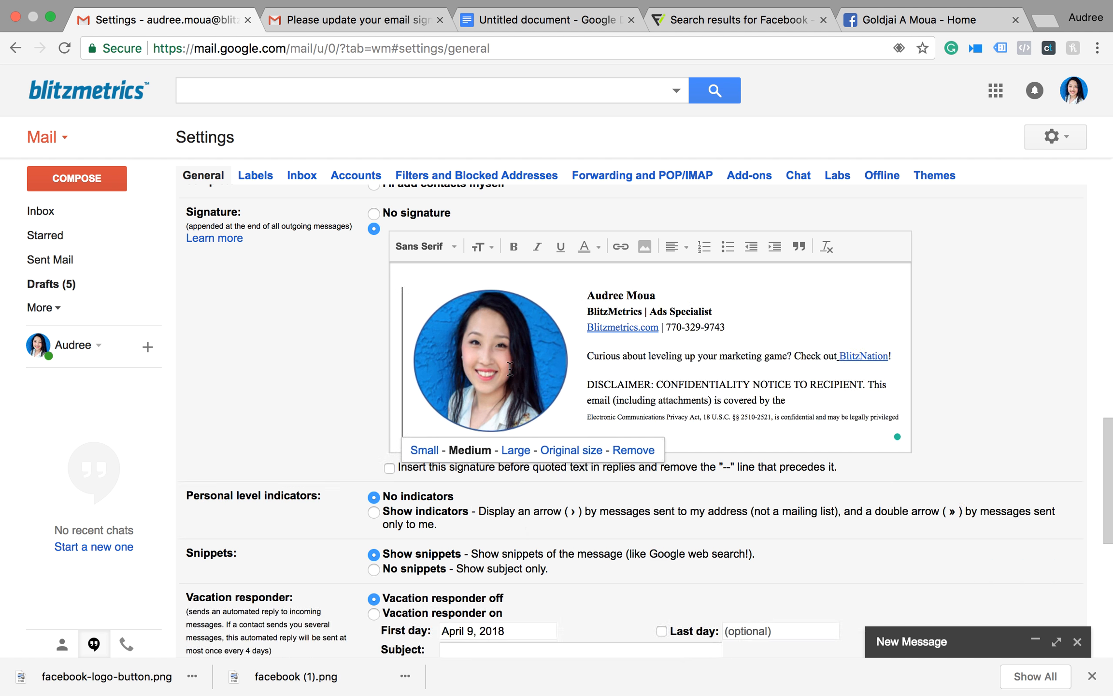
Add a new line below the portrait in the signature and insert the Facebook icon from My Drive there.
left_click(586, 370)
left_click(568, 366)
left_click(586, 370)
left_click(573, 366)
left_click(720, 443)
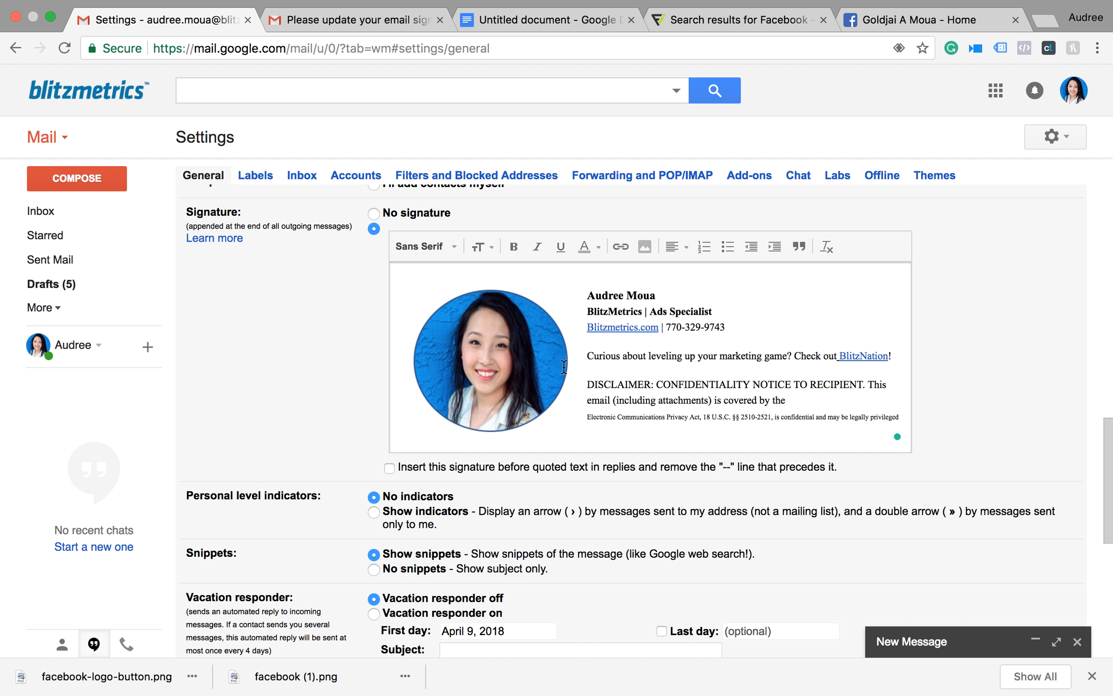
key("Return")
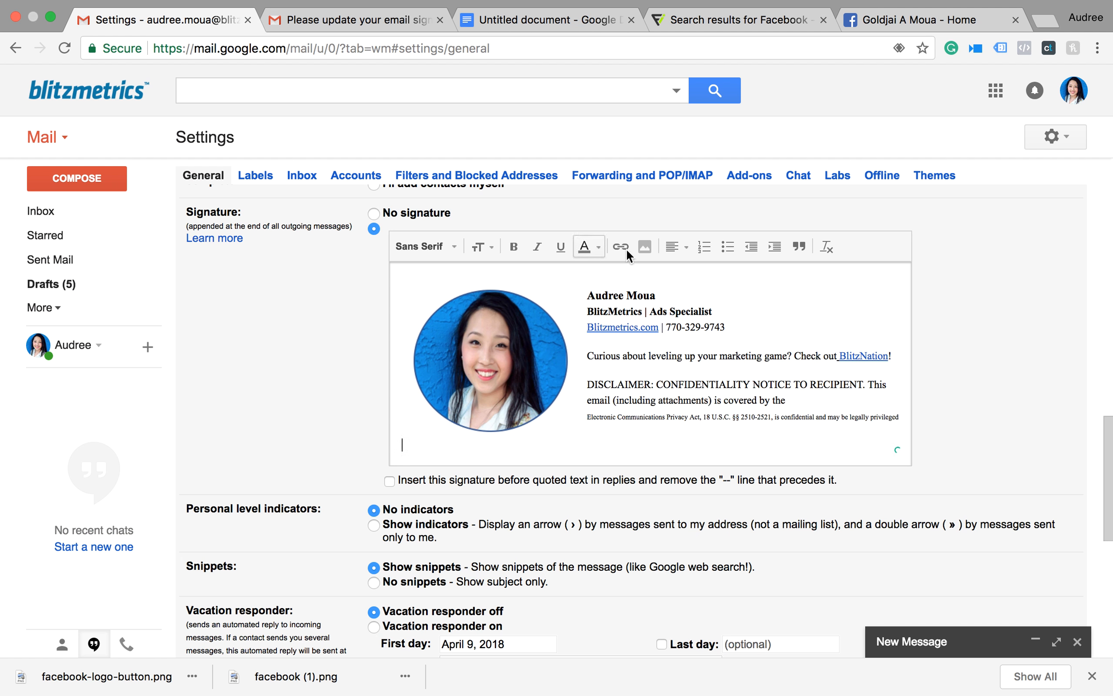
left_click(645, 247)
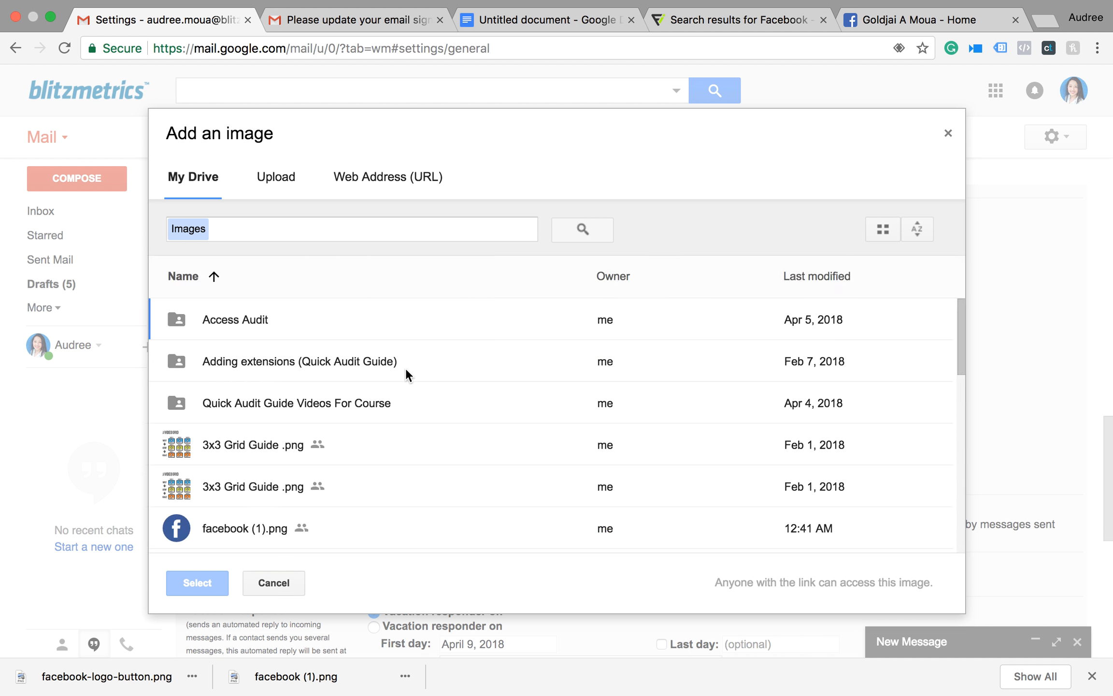
scroll(392, 440, "down", 3)
left_click(376, 422)
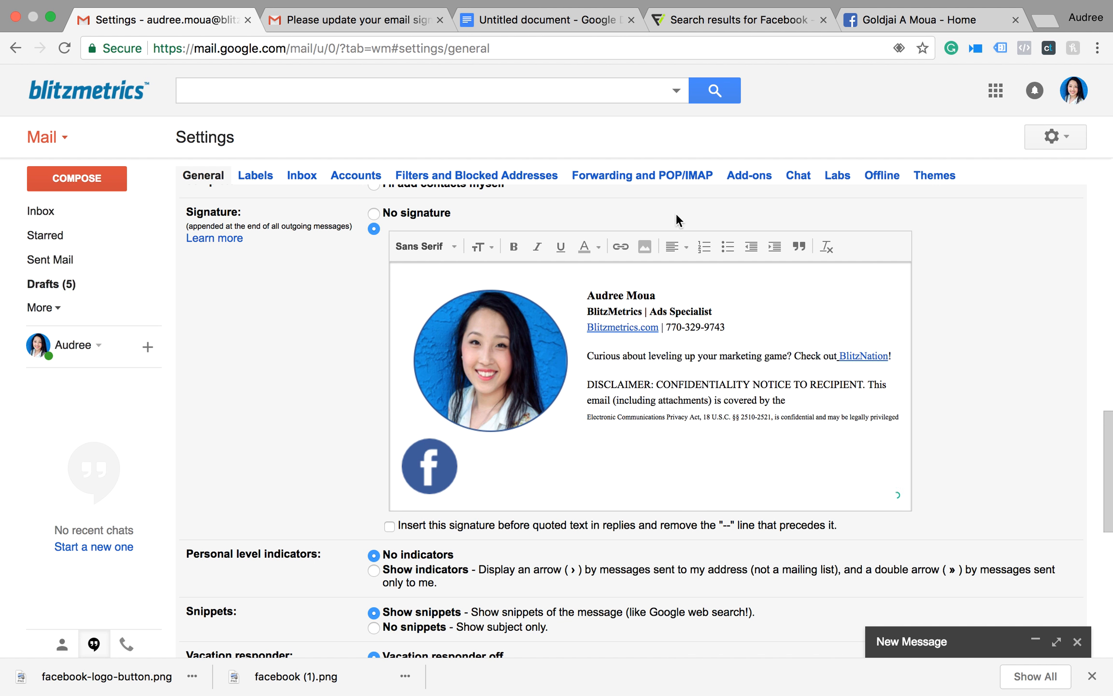
Insert the Instagram icon and linkedin.png from My Drive beside the Facebook icon in the signature.
left_click(646, 247)
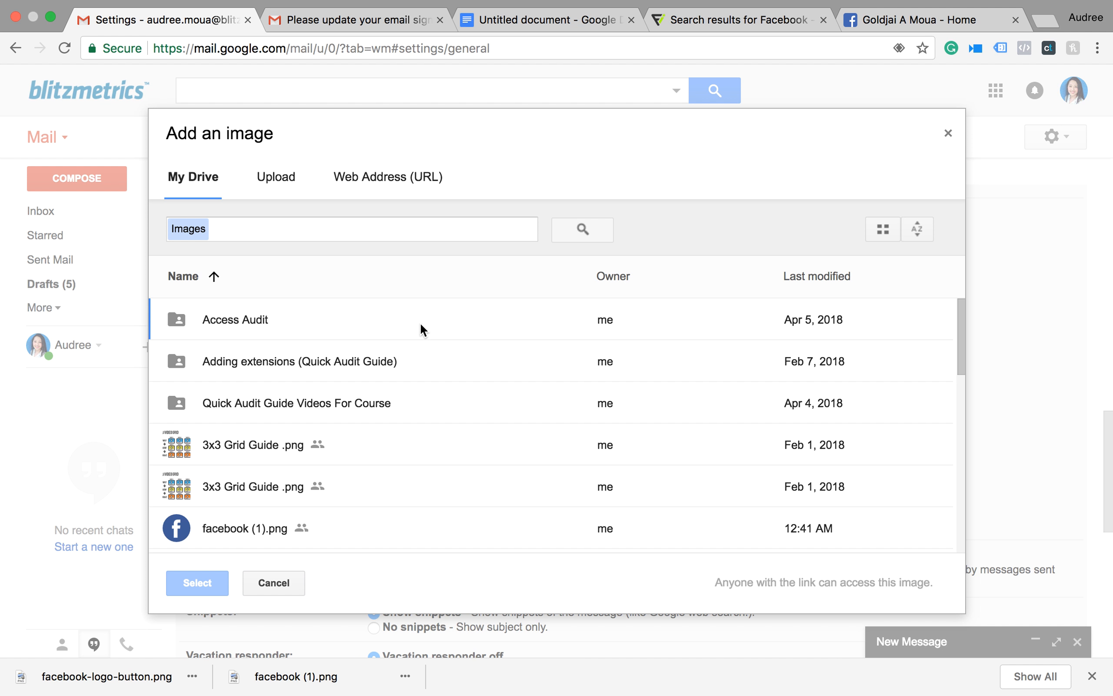
scroll(407, 454, "down", 7)
double_click(369, 414)
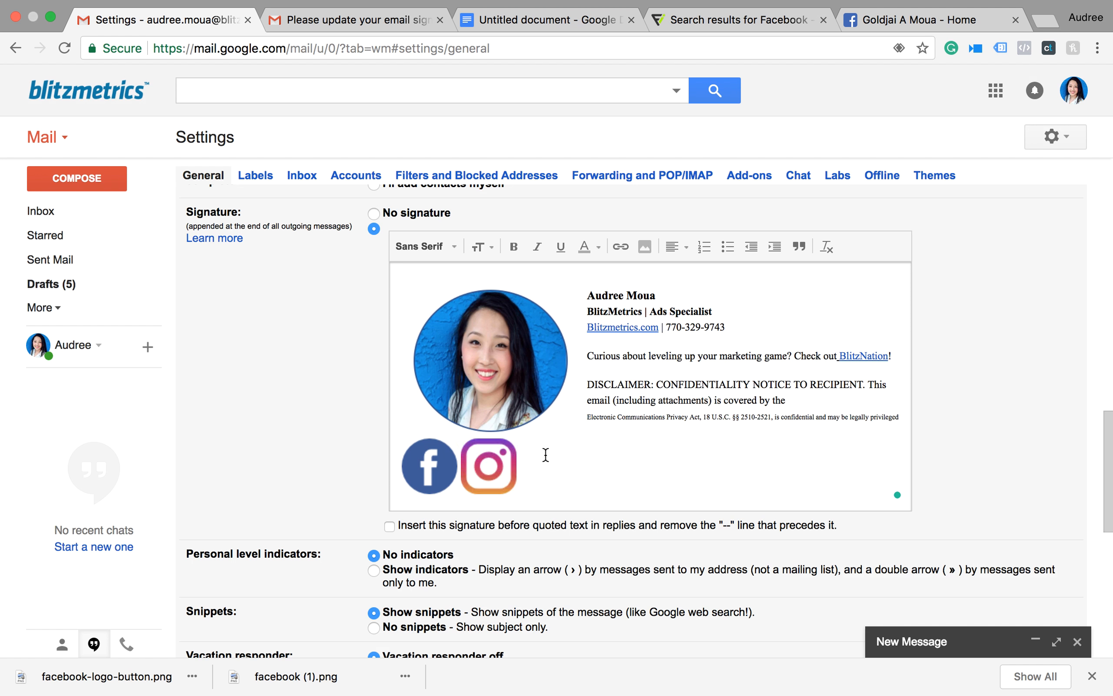
left_click(646, 246)
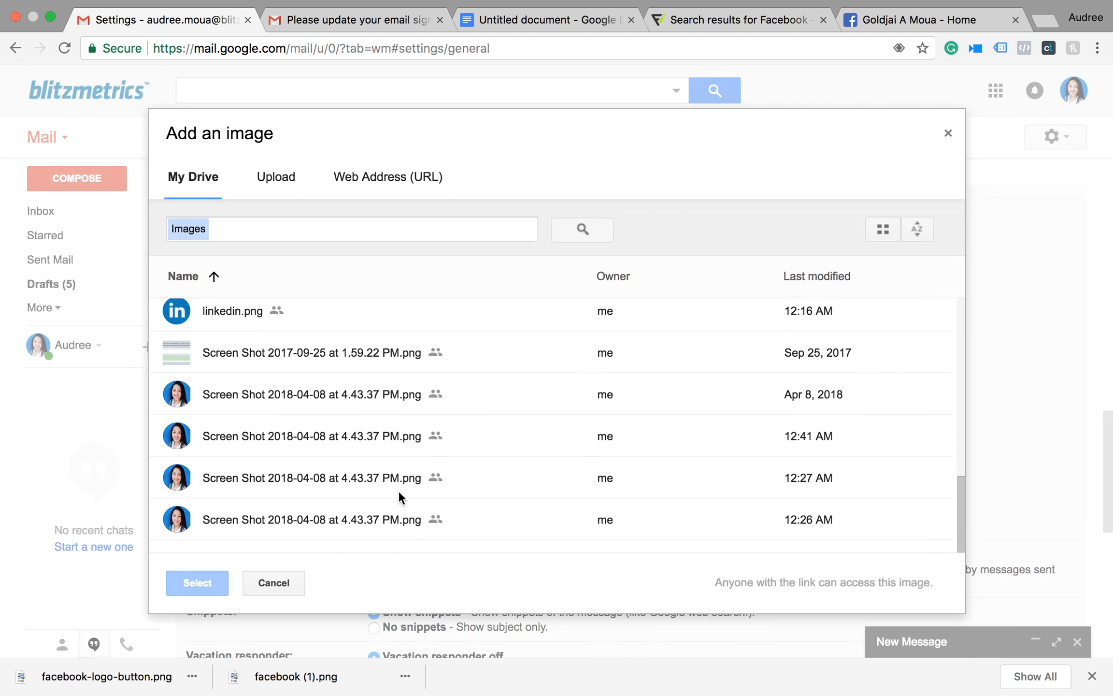
scroll(398, 490, "up", 2)
double_click(375, 361)
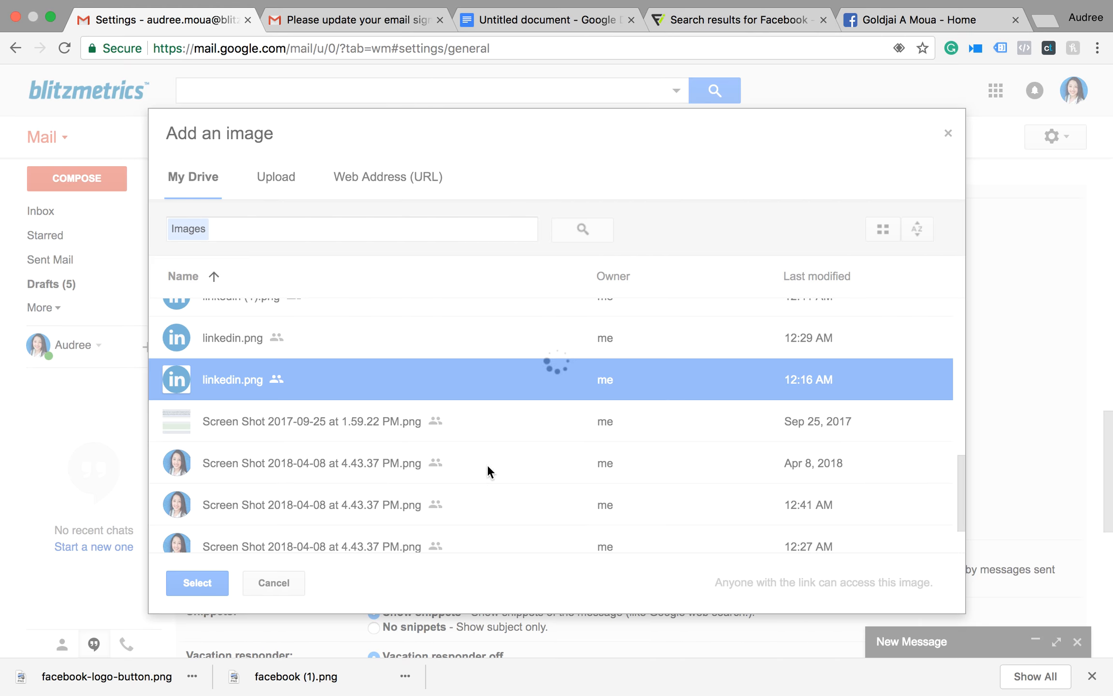
left_click(450, 464)
left_click(459, 467)
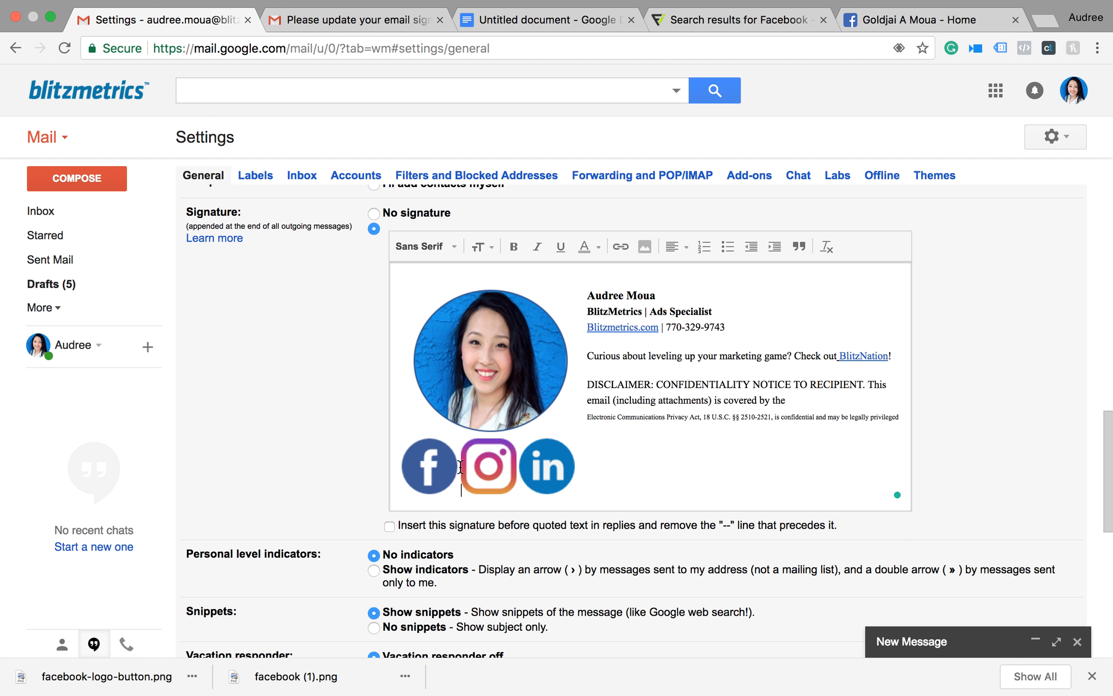
Select the Facebook icon in the signature and copy the web address of the open Facebook page.
left_click(428, 467)
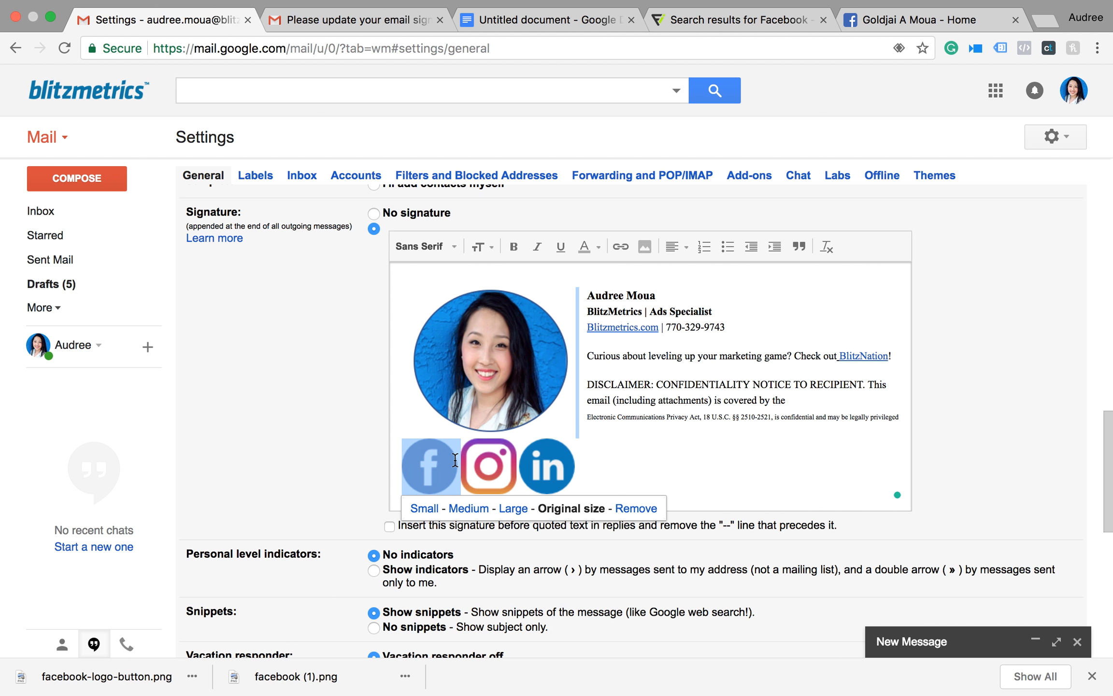
left_click(635, 454)
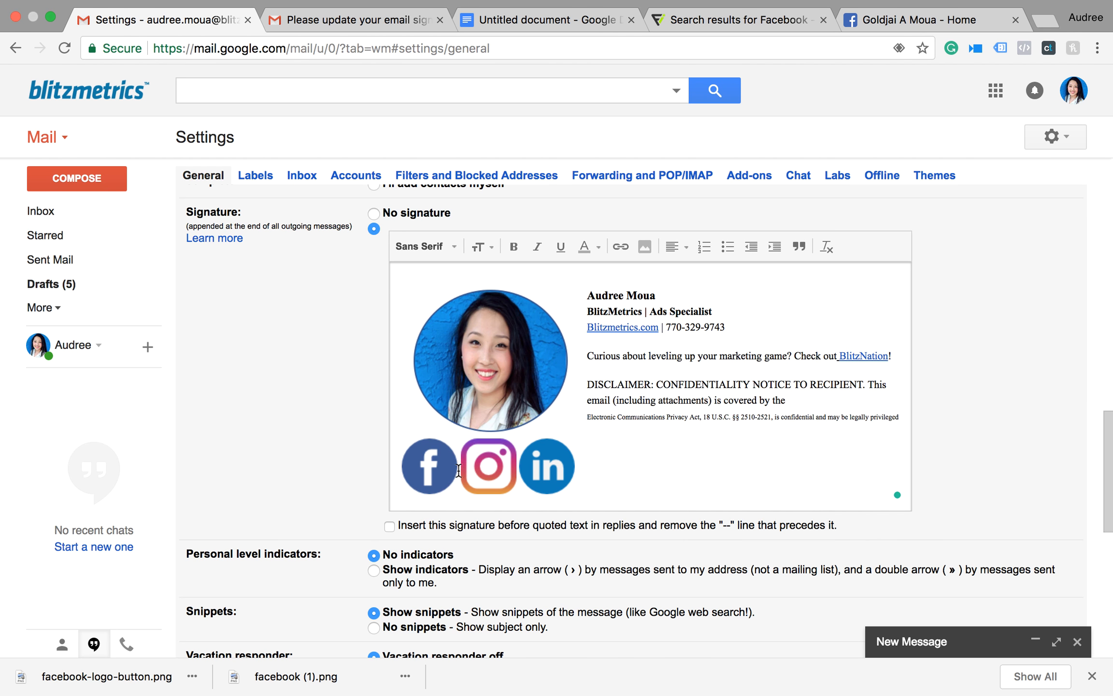
left_click(431, 469)
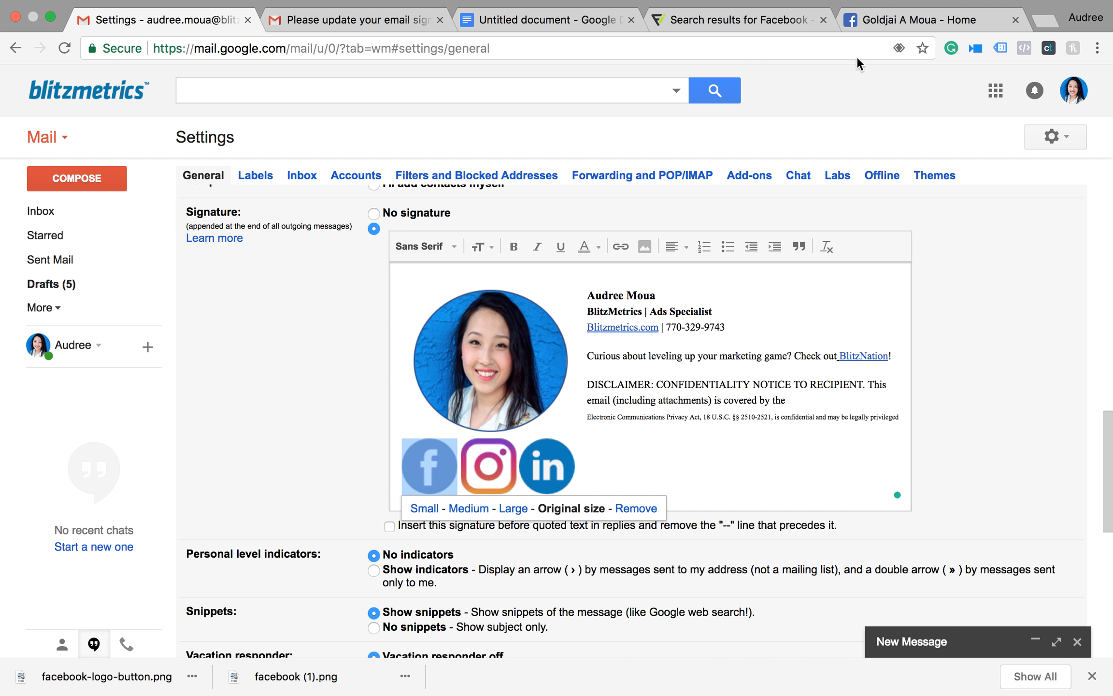
left_click(874, 15)
left_click(350, 57)
key("super+c")
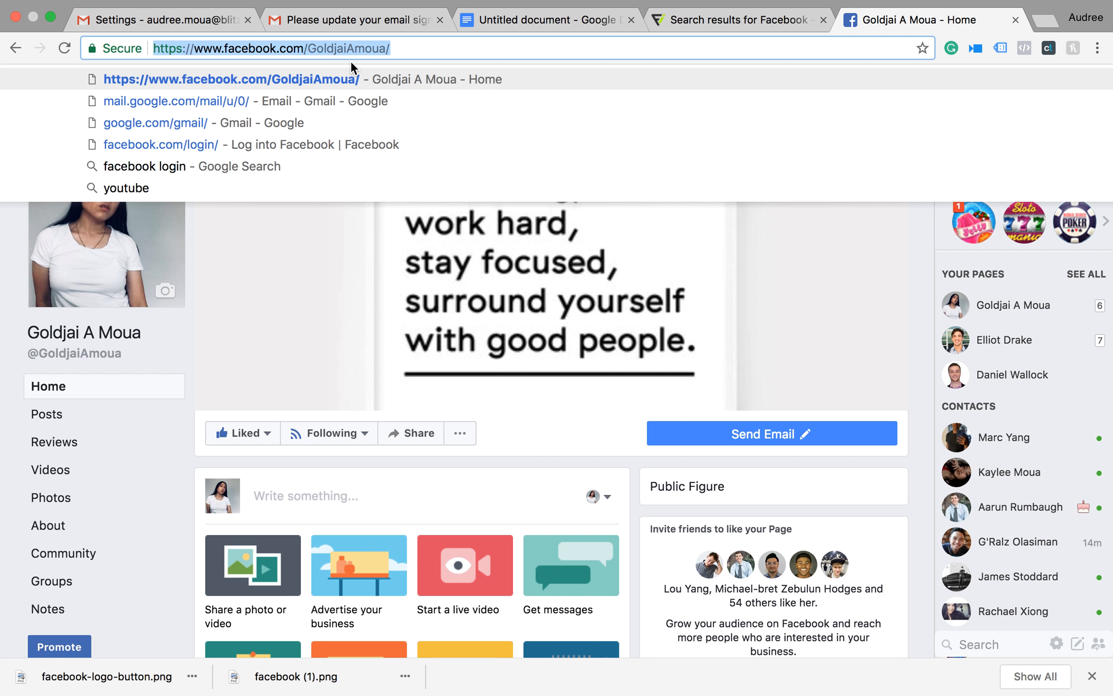
Link the signature's Facebook icon to the copied Facebook page address.
left_click(181, 20)
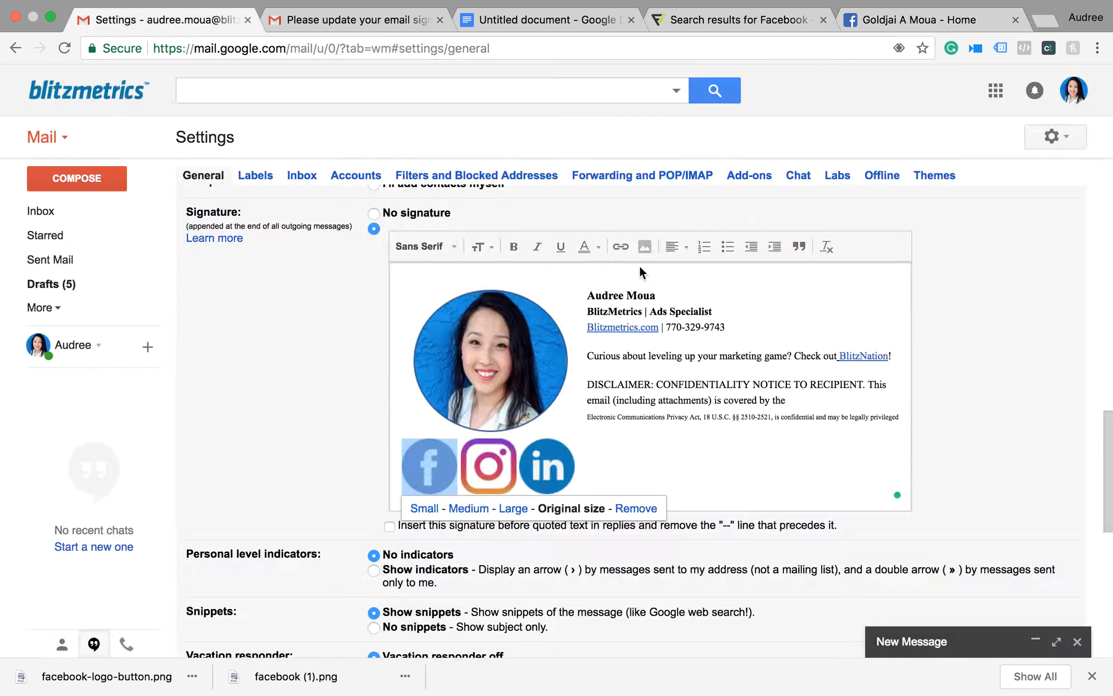
left_click(621, 247)
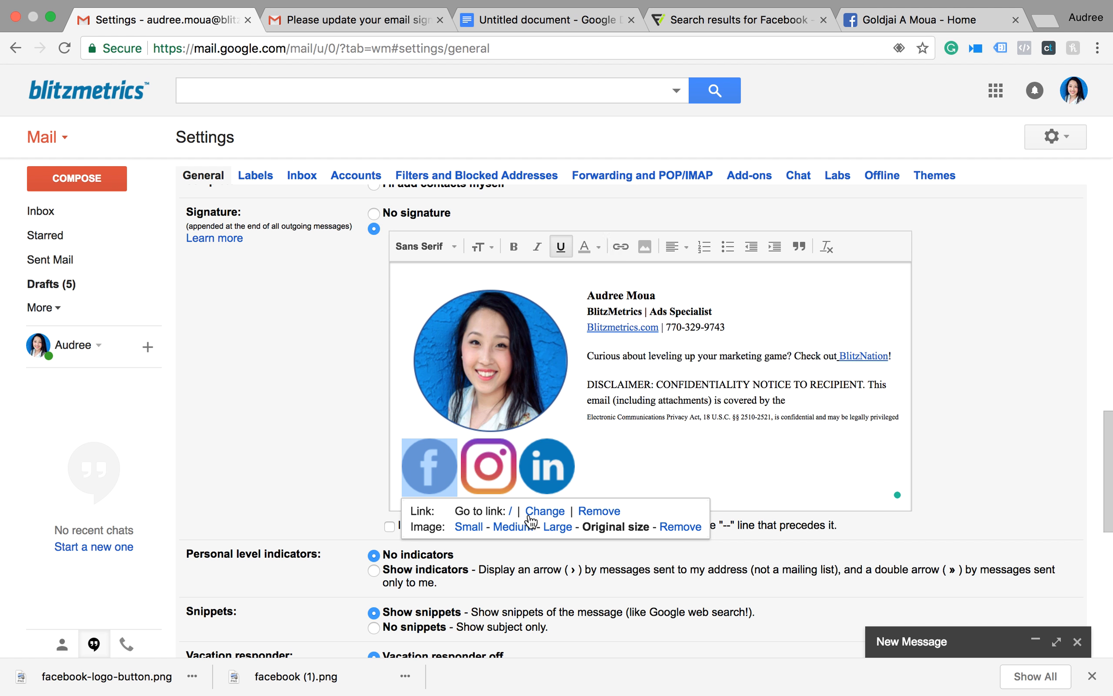
left_click(545, 511)
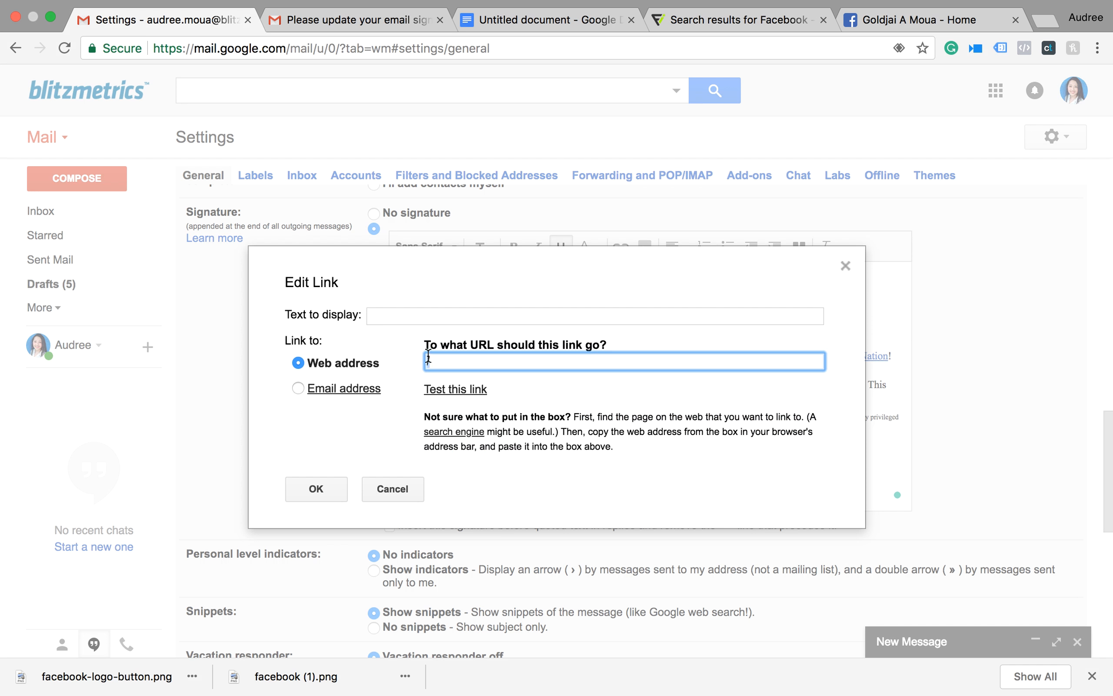
key("BackSpace")
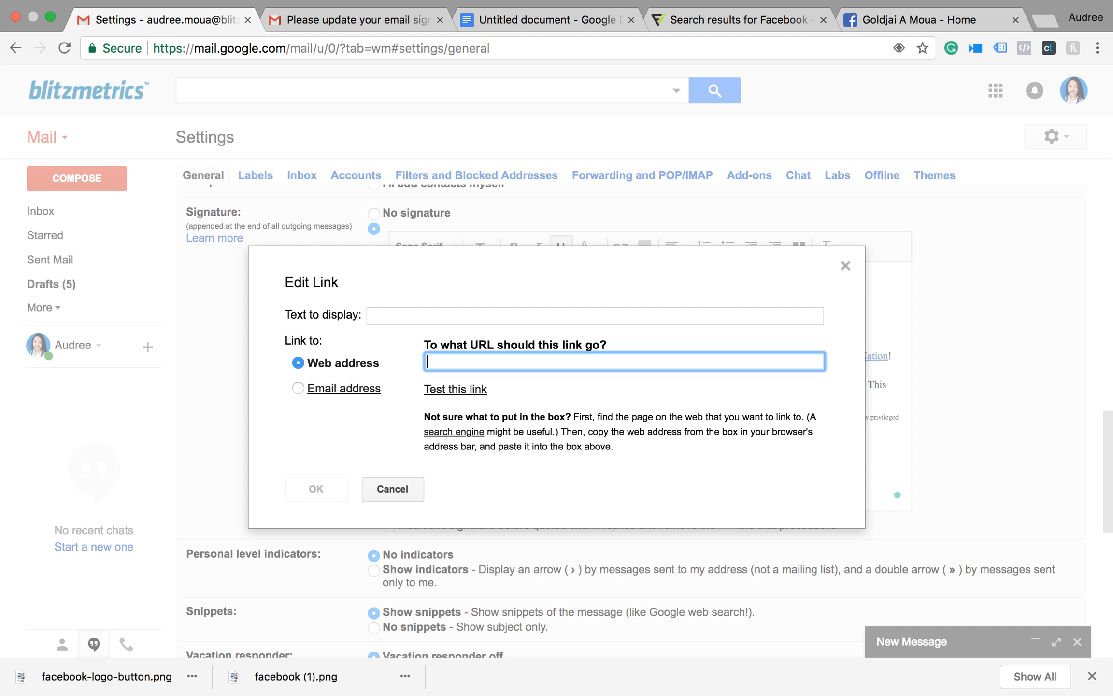
key("super+v")
left_click(337, 494)
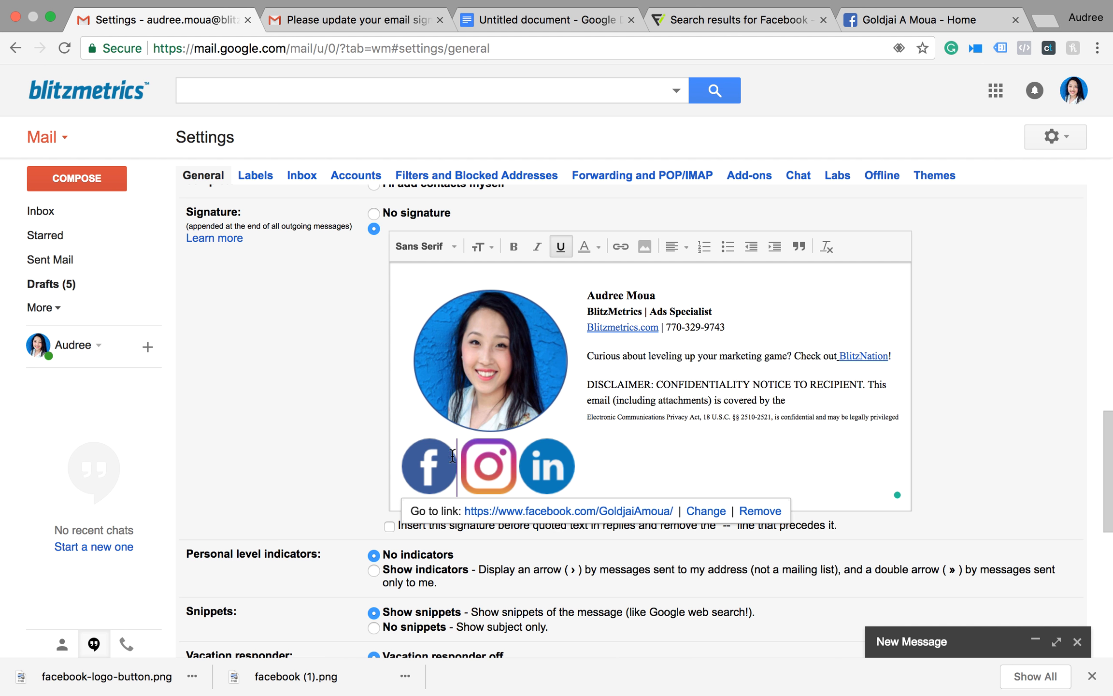
left_click(757, 475)
left_click(433, 480)
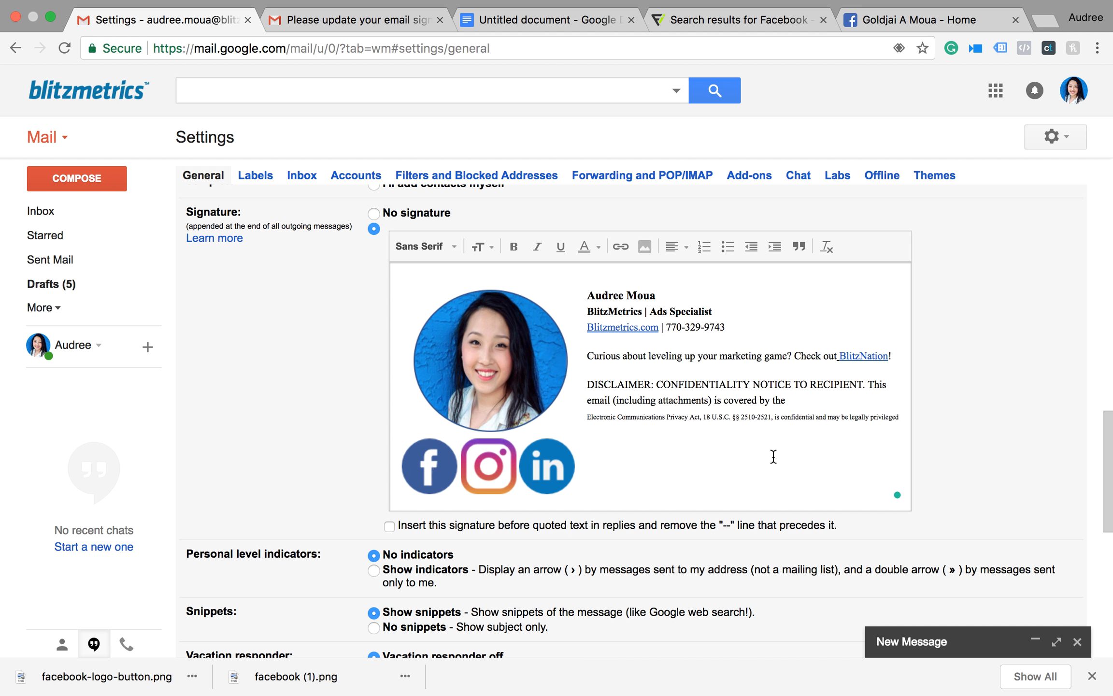
Save the settings changes and open a new message to check the updated signature.
scroll(756, 450, "down", 10)
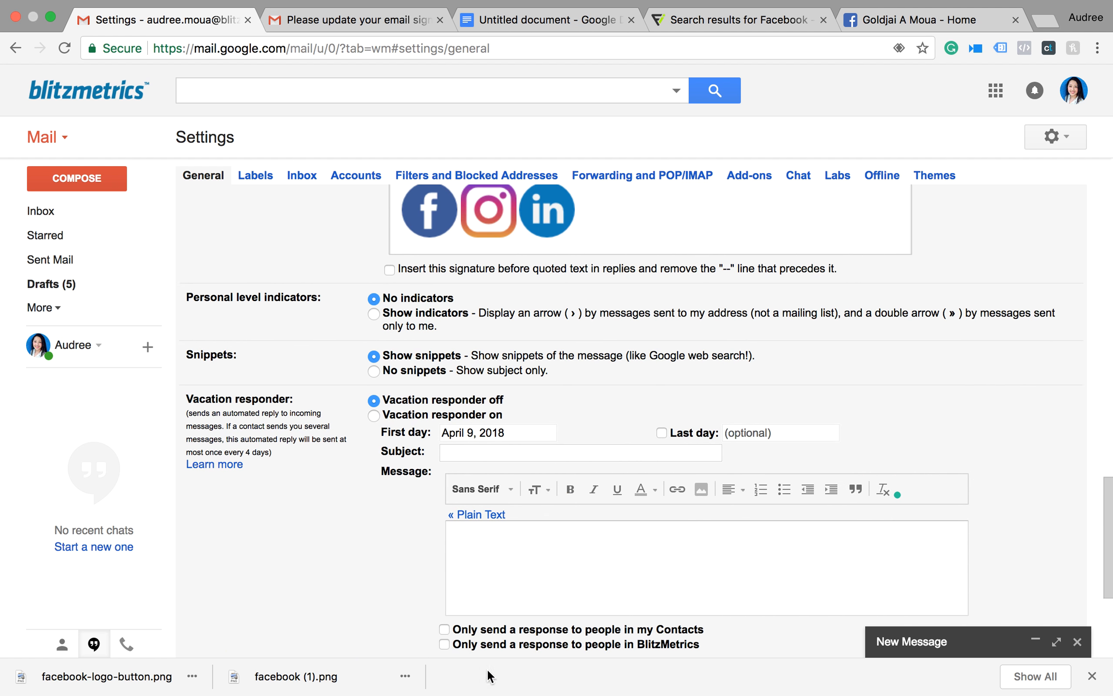
left_click(631, 442)
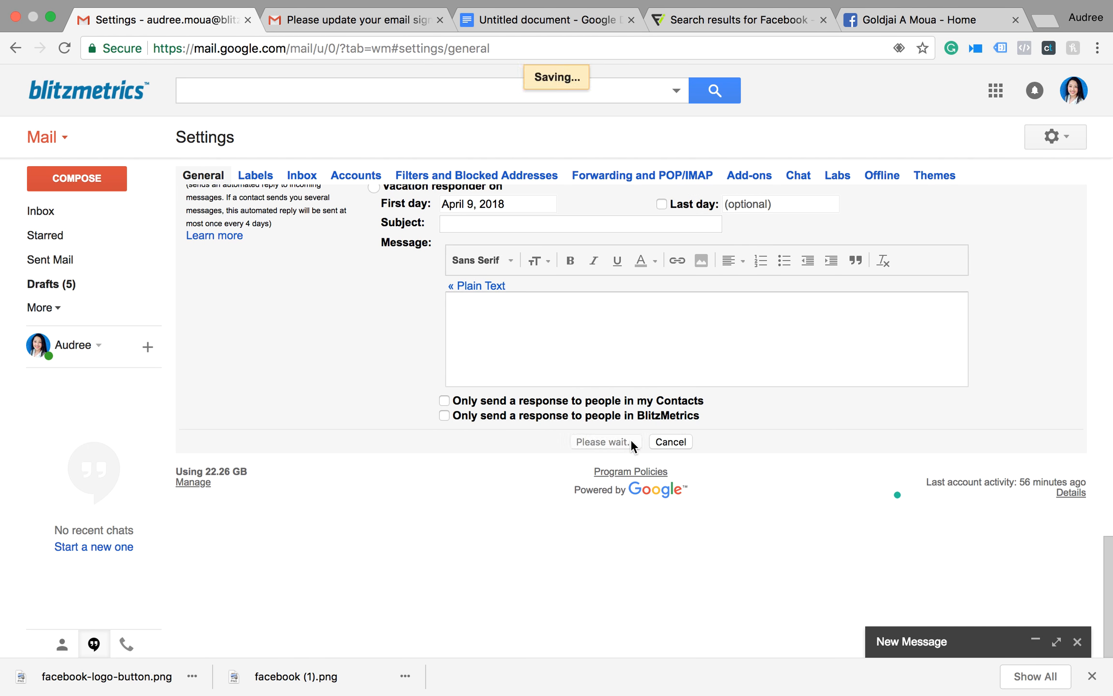
left_click(98, 187)
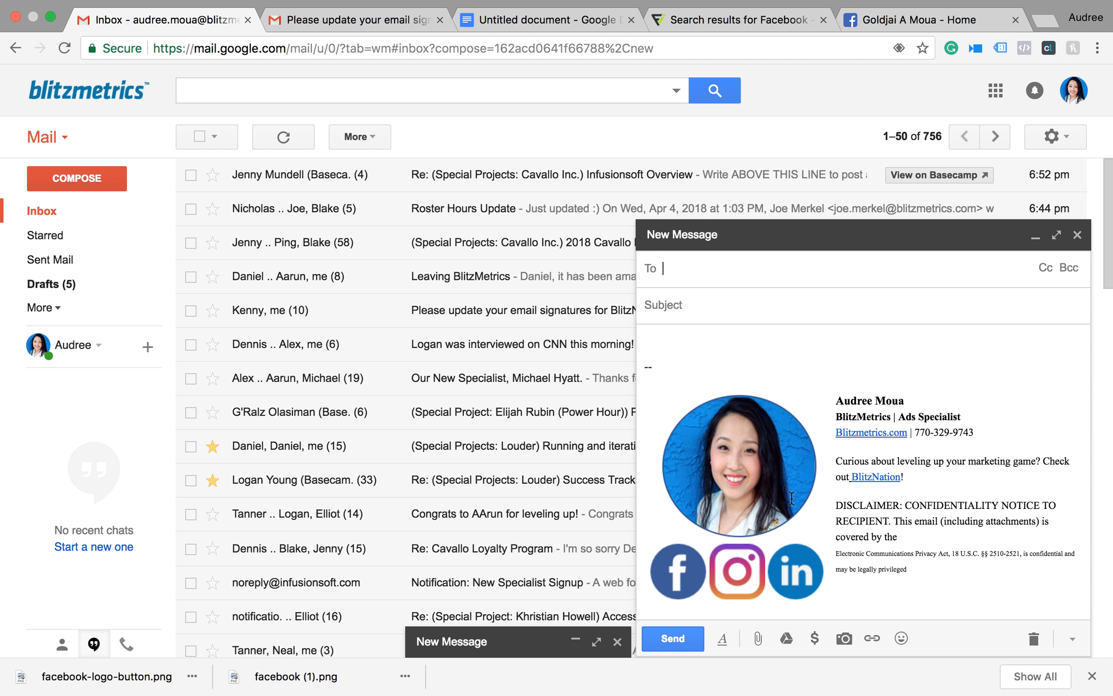
Shrink the portrait in the draft's signature to about half its size.
left_click(819, 463)
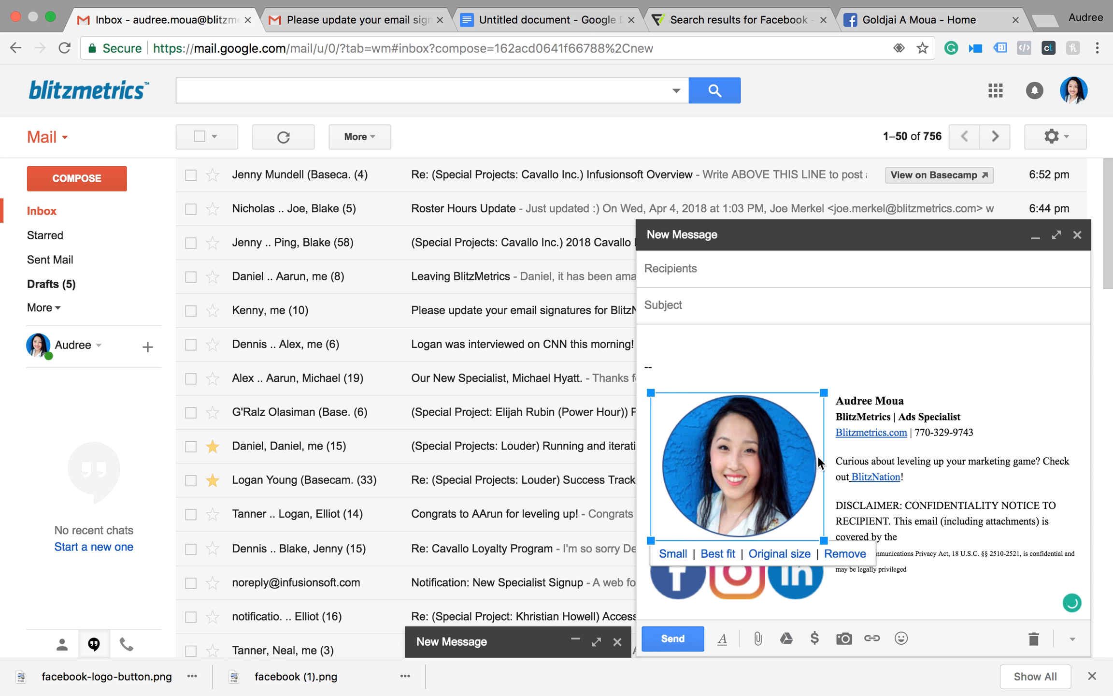
left_click_drag(820, 389, 752, 483)
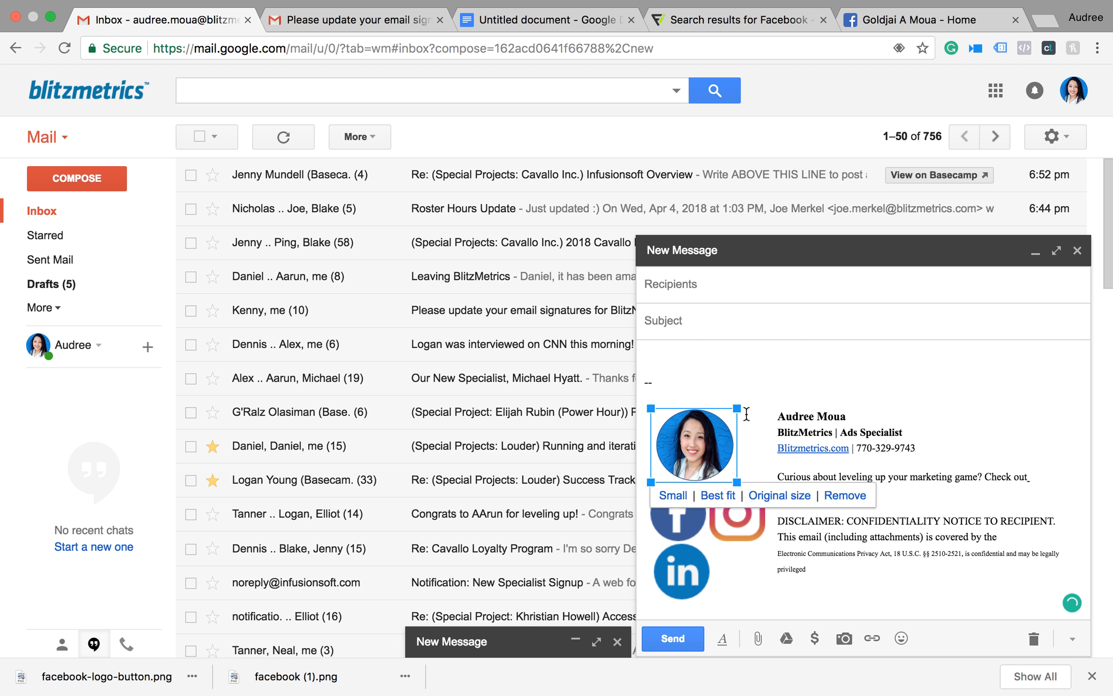
left_click_drag(738, 409, 751, 396)
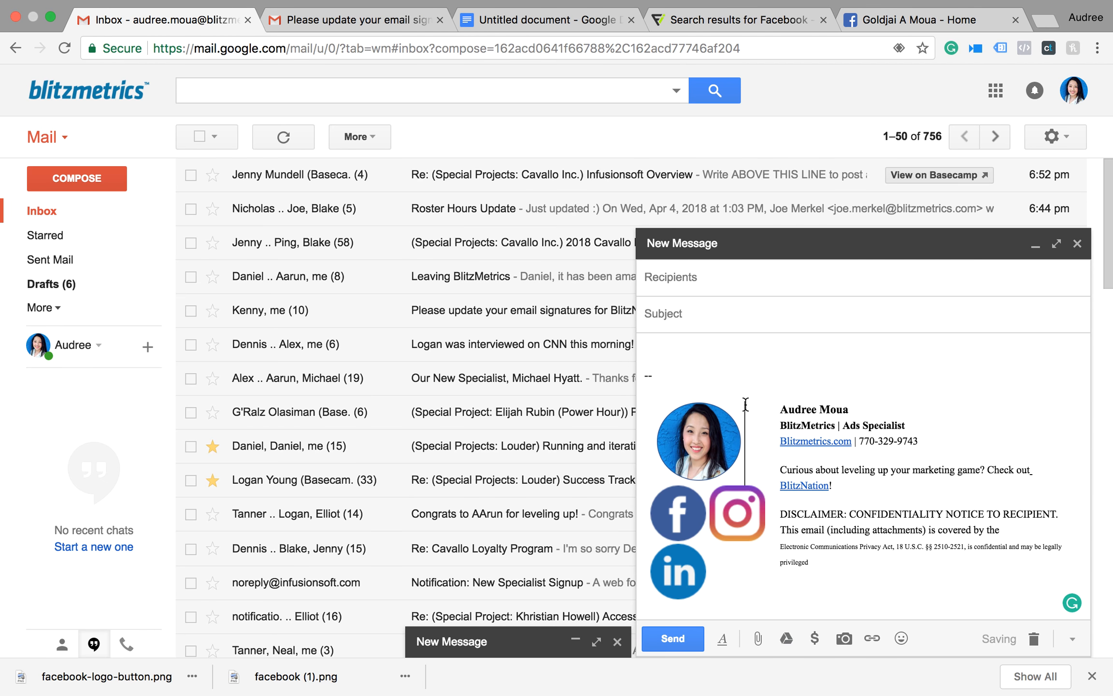
Shrink the Facebook, Instagram and LinkedIn icons to matching small sizes so they sit in one row beneath the portrait.
left_click(695, 524)
left_click_drag(706, 540, 672, 518)
left_click(715, 522)
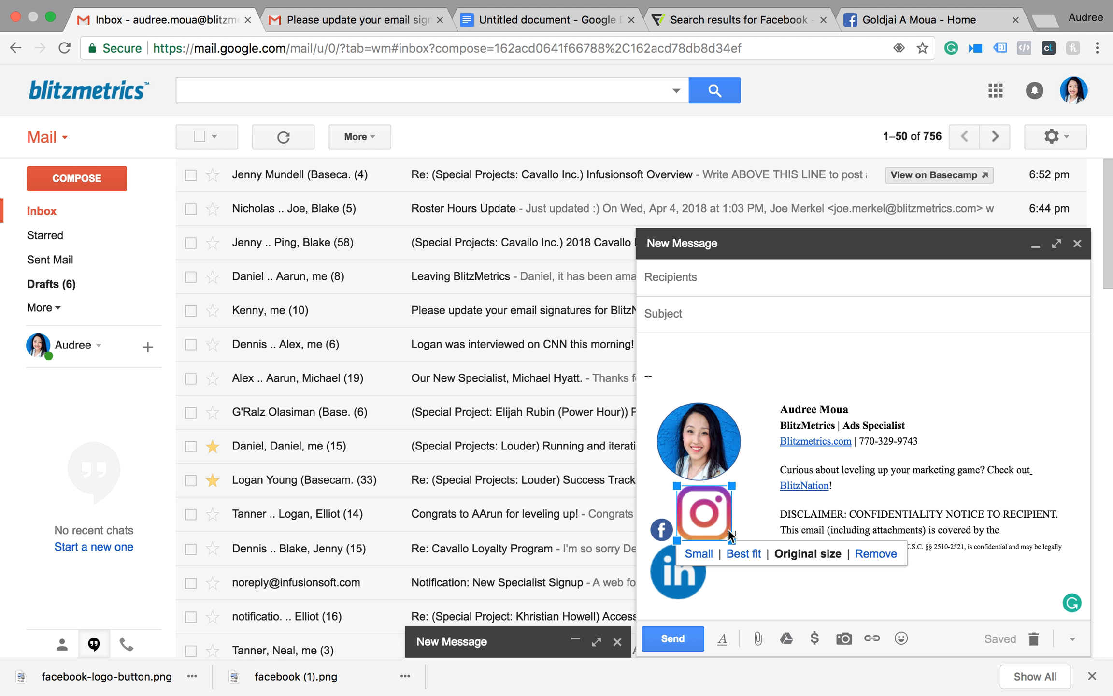
left_click_drag(733, 542, 701, 511)
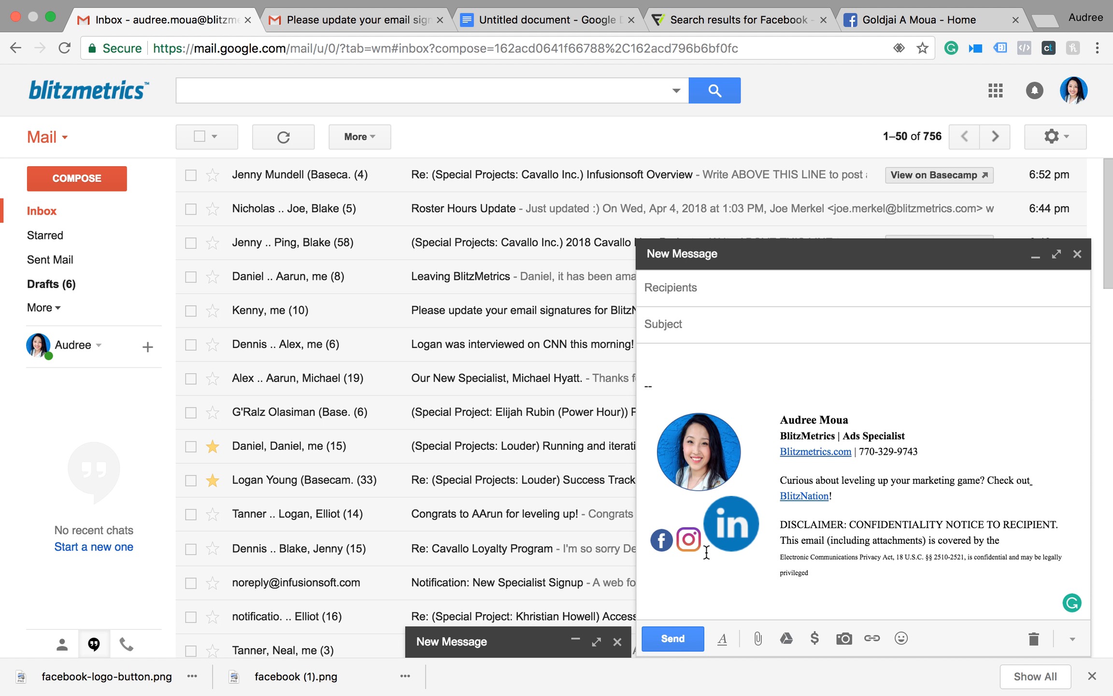
left_click(728, 536)
left_click_drag(759, 553, 730, 522)
left_click(735, 540)
left_click(728, 516)
left_click(734, 530)
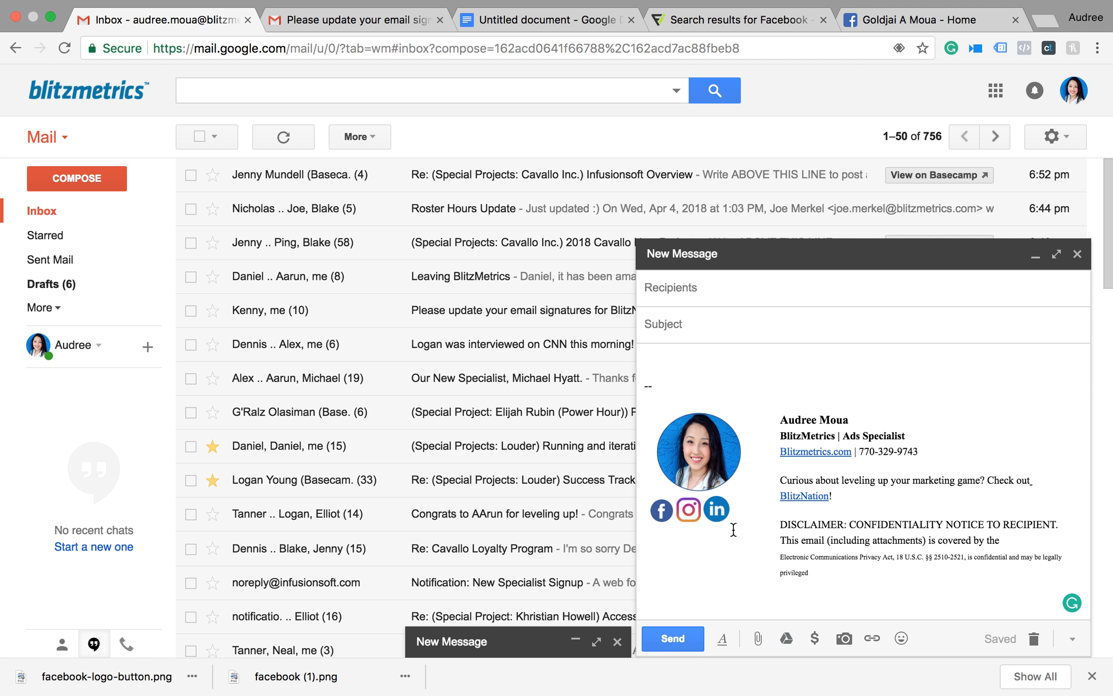
Shift the row of social media icons slightly to the right to centre it beneath the portrait.
left_click(651, 514)
left_click(653, 518)
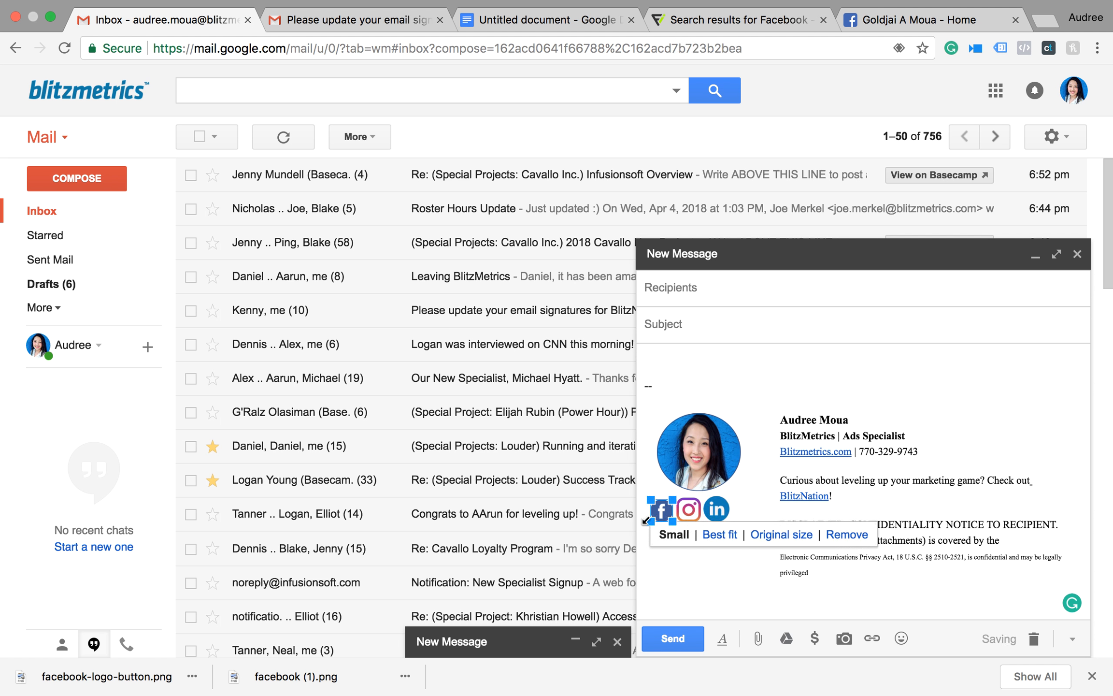
left_click(732, 511)
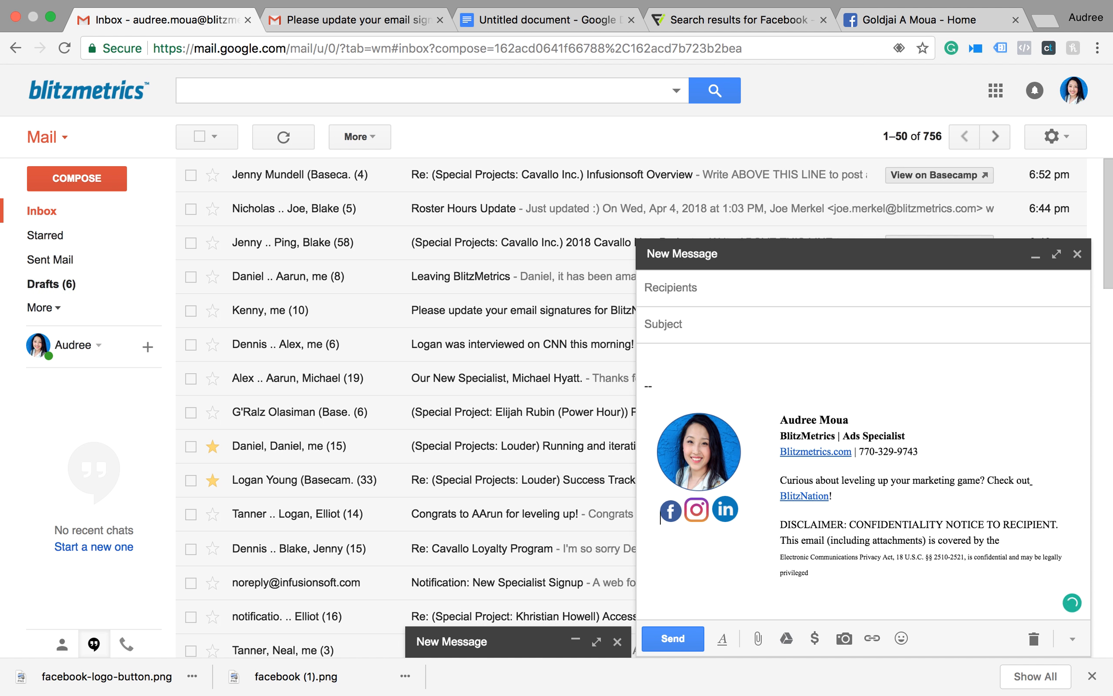
left_click(707, 508)
left_click(672, 514)
left_click_drag(660, 501, 686, 498)
left_click(679, 509)
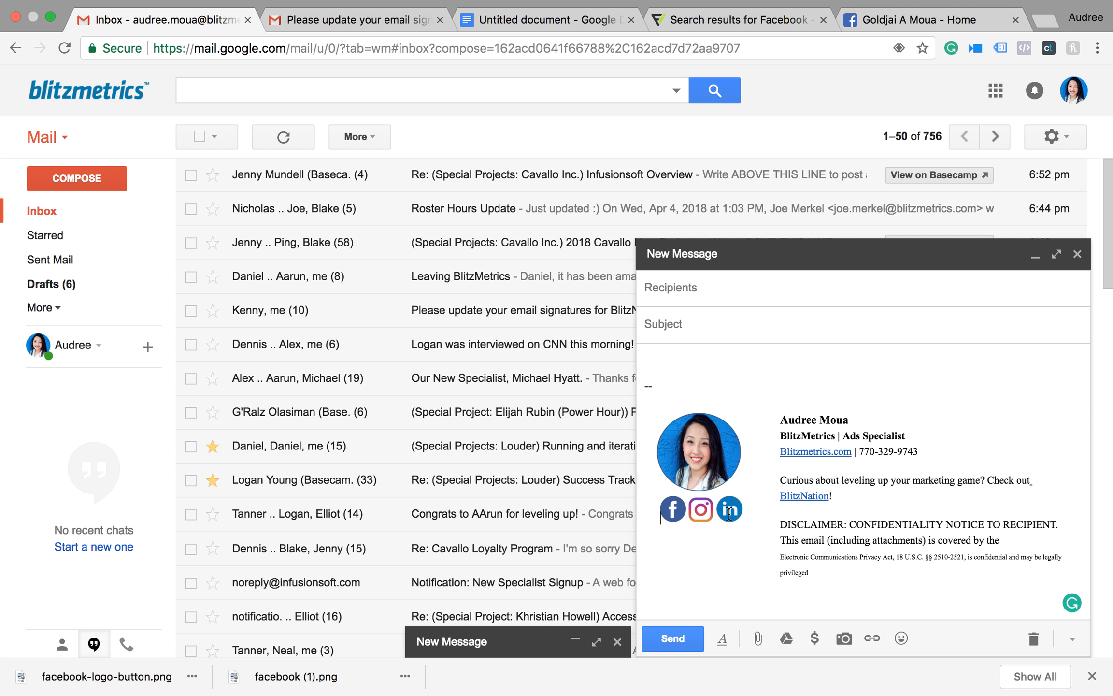
left_click(733, 515)
Copy the entire resized signature from the draft and minimise the message.
left_click(878, 486)
mouse_move(918, 572)
left_mouse_down()
mouse_move(859, 547)
mouse_move(624, 345)
left_mouse_up()
key("super+c")
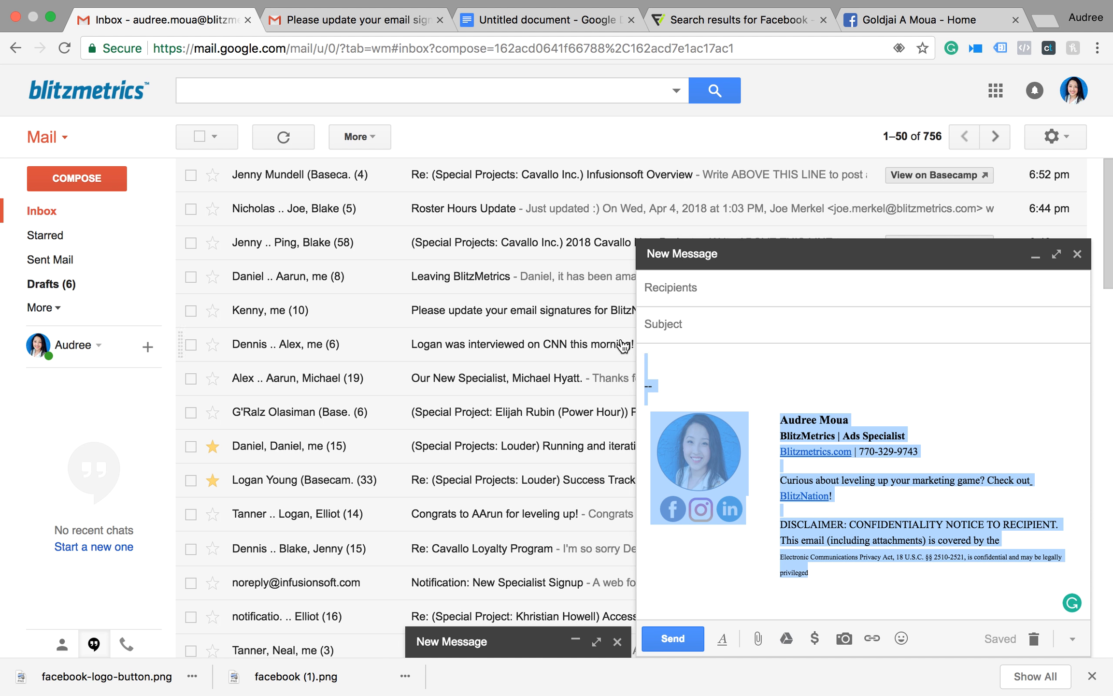
left_click(1036, 255)
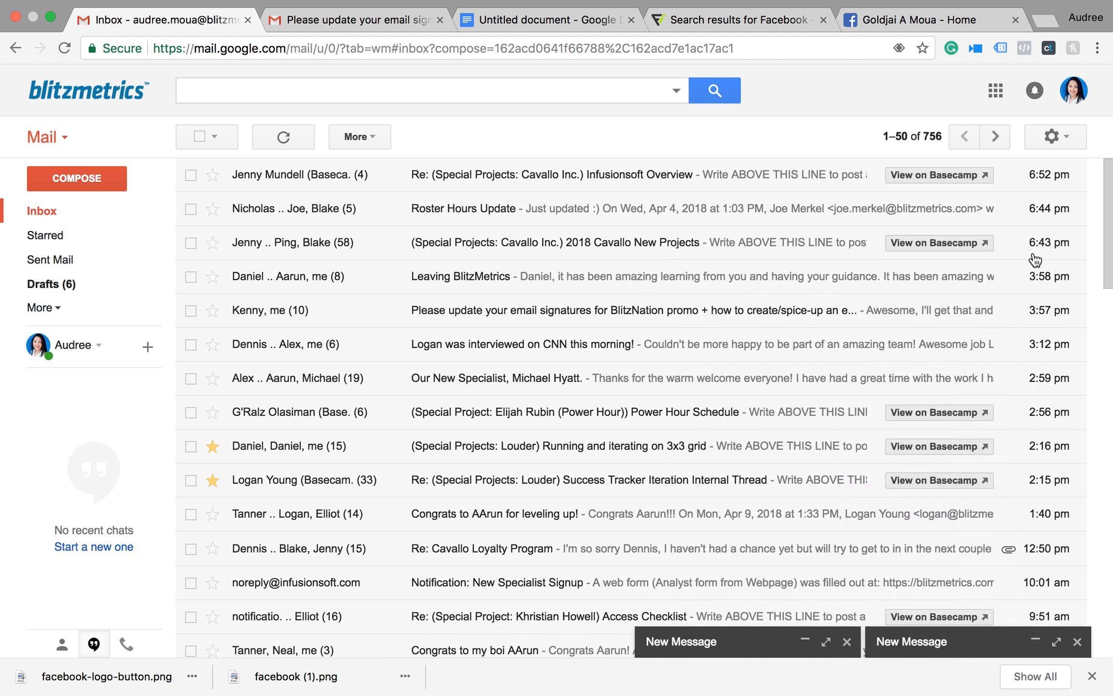
Replace the signature in the general mail settings with the copied resized version.
left_click(1056, 143)
left_click(1024, 308)
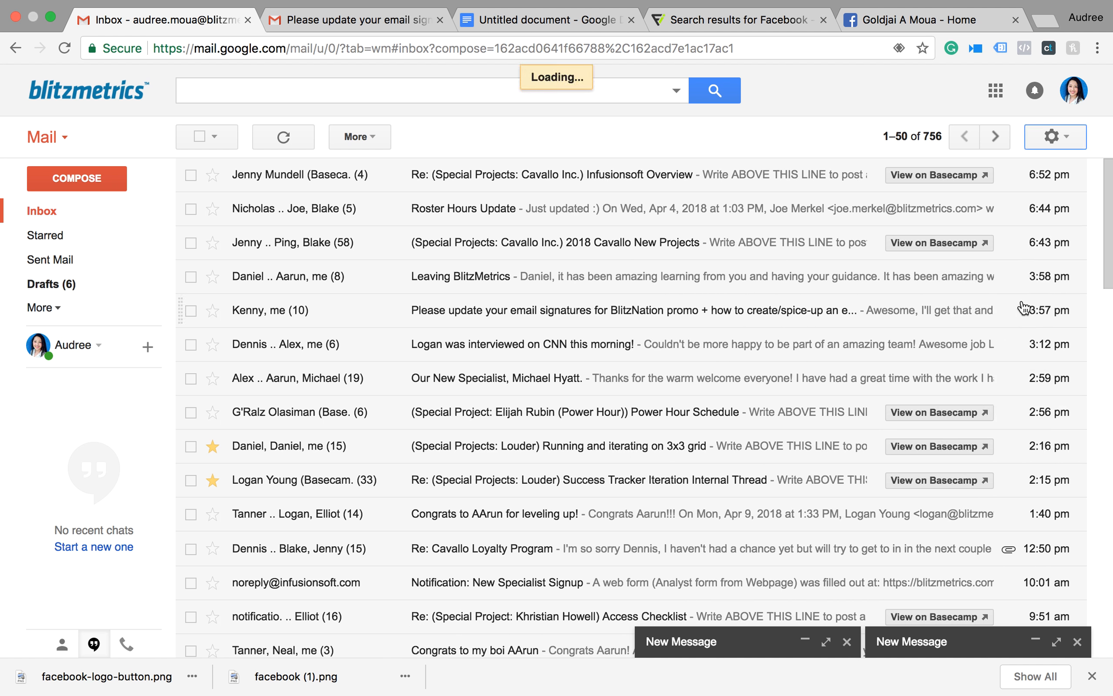
scroll(563, 427, "down", 15)
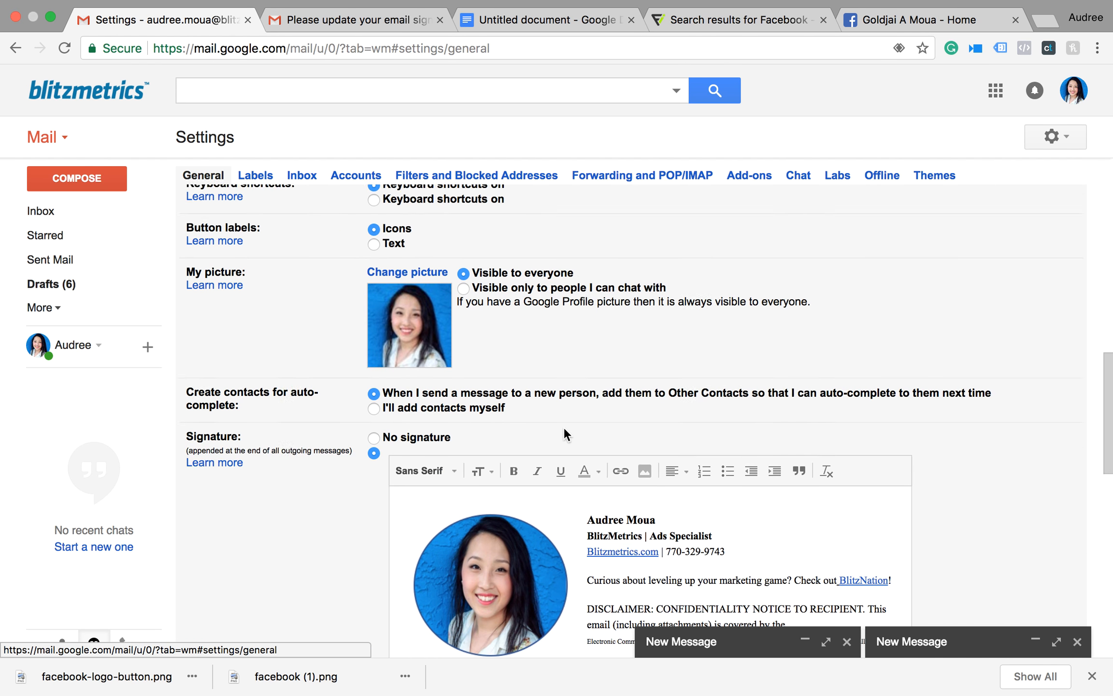
mouse_move(839, 482)
left_mouse_down()
mouse_move(654, 434)
mouse_move(410, 296)
left_mouse_up()
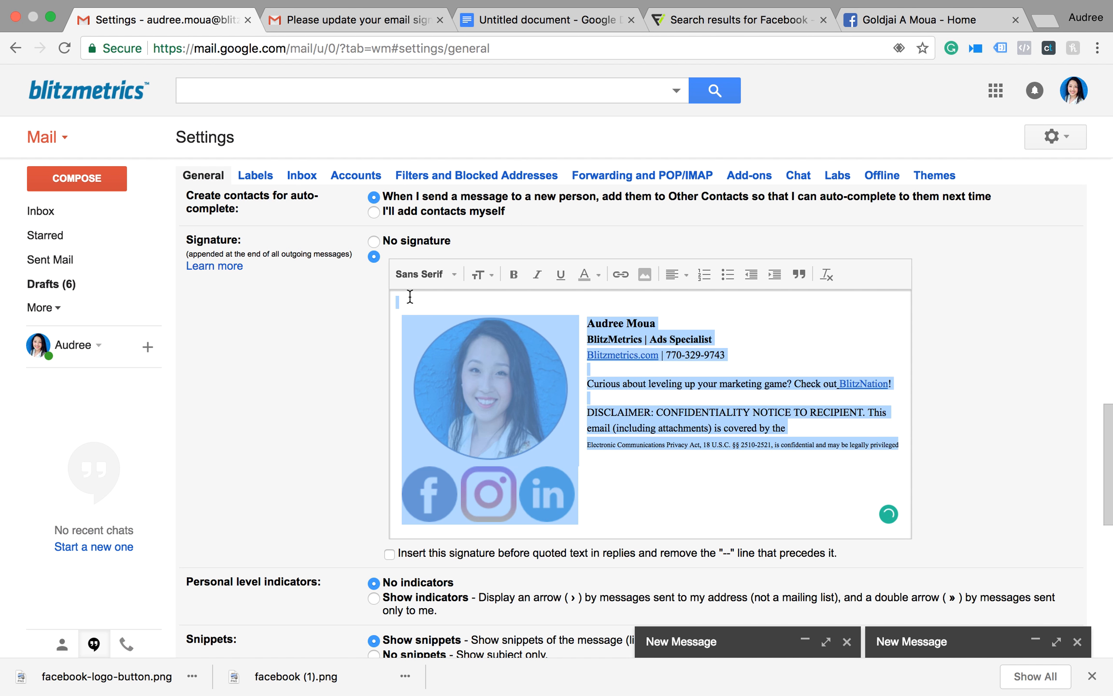
key("super+v")
Delete the blank lines and "--" above the pasted signature and save the settings changes.
left_click(425, 350)
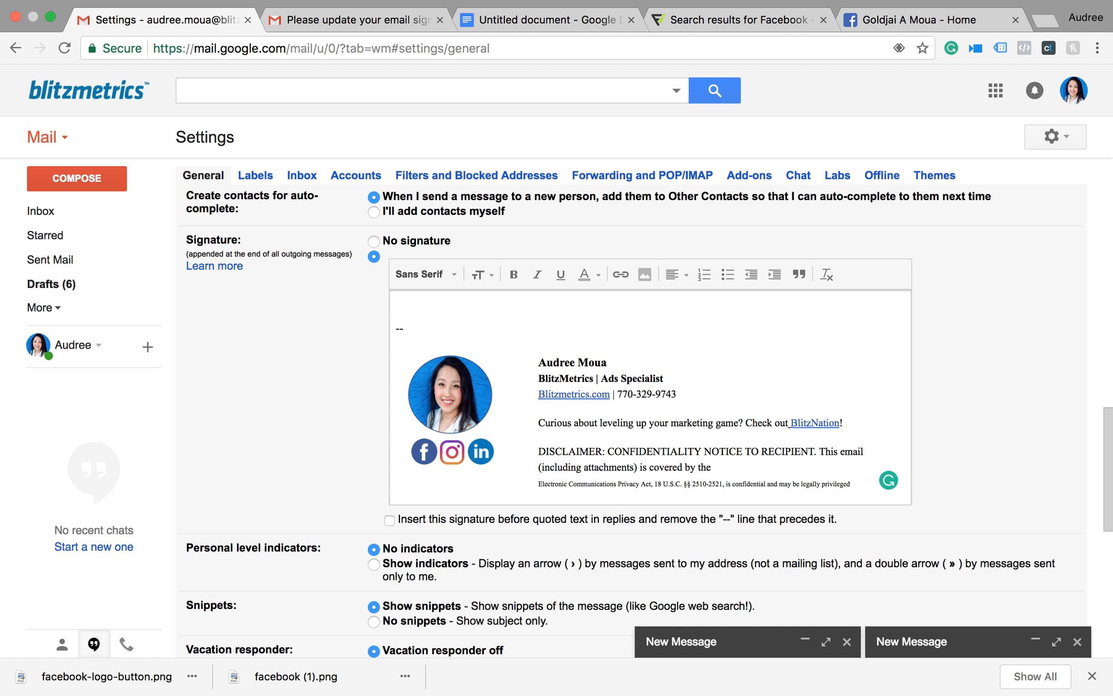
key("BackSpace")
key("BackSpace")
key("BackSpace")
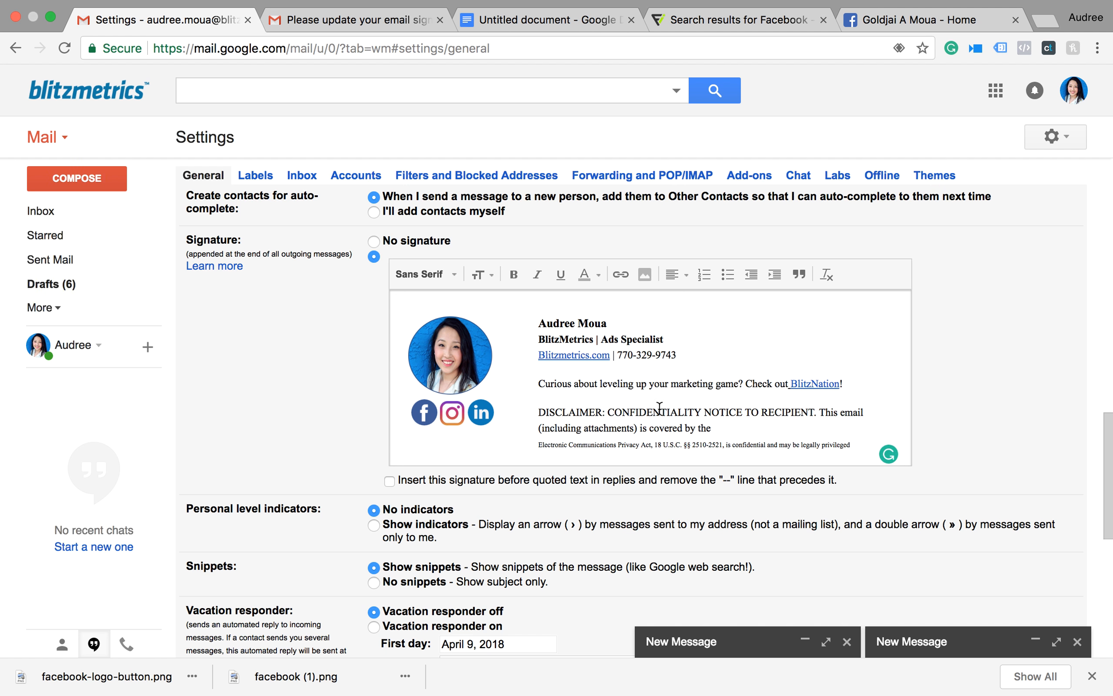
scroll(638, 339, "down", 9)
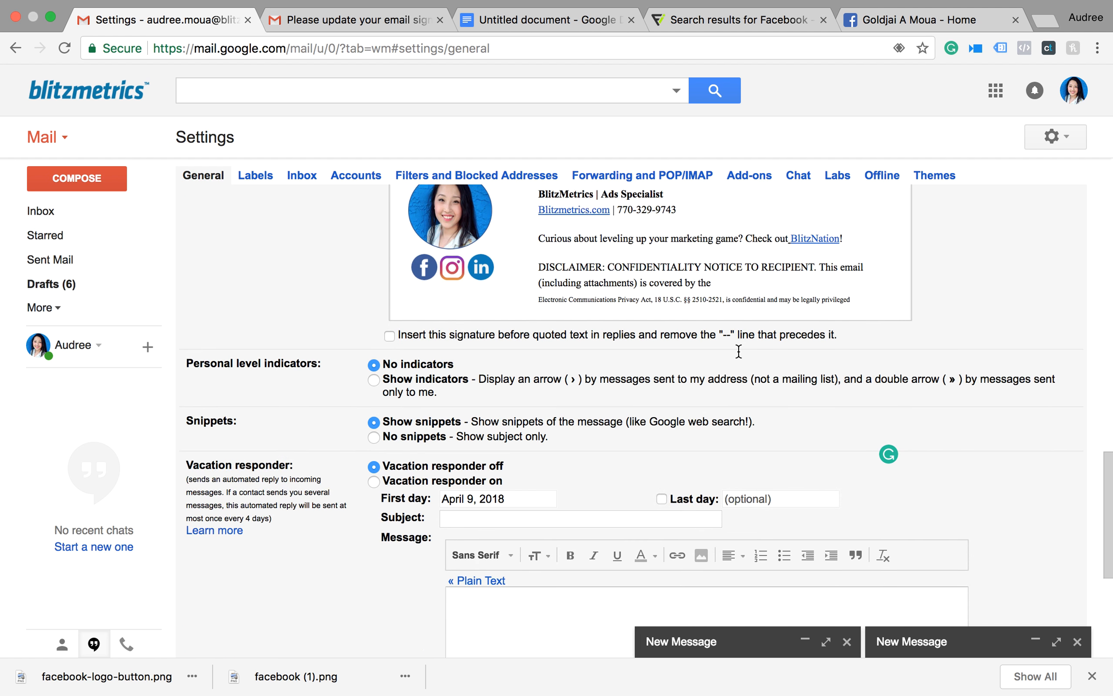
left_click(622, 455)
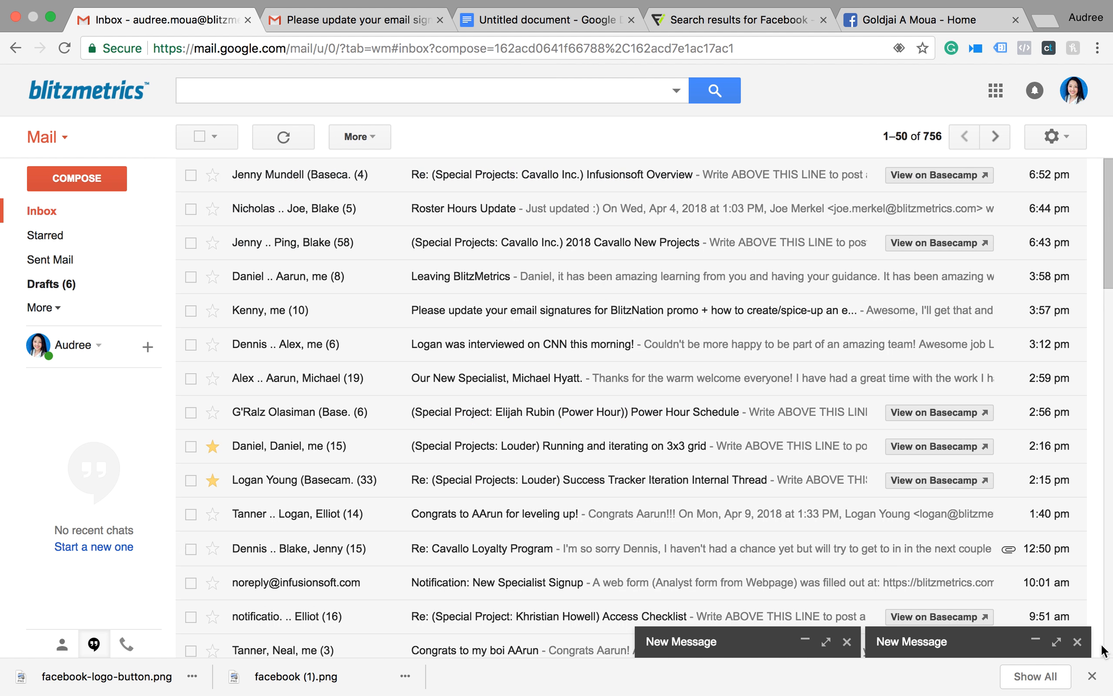
Close both minimised drafts and start a new message with the updated signature.
left_click(1077, 642)
left_click(1078, 641)
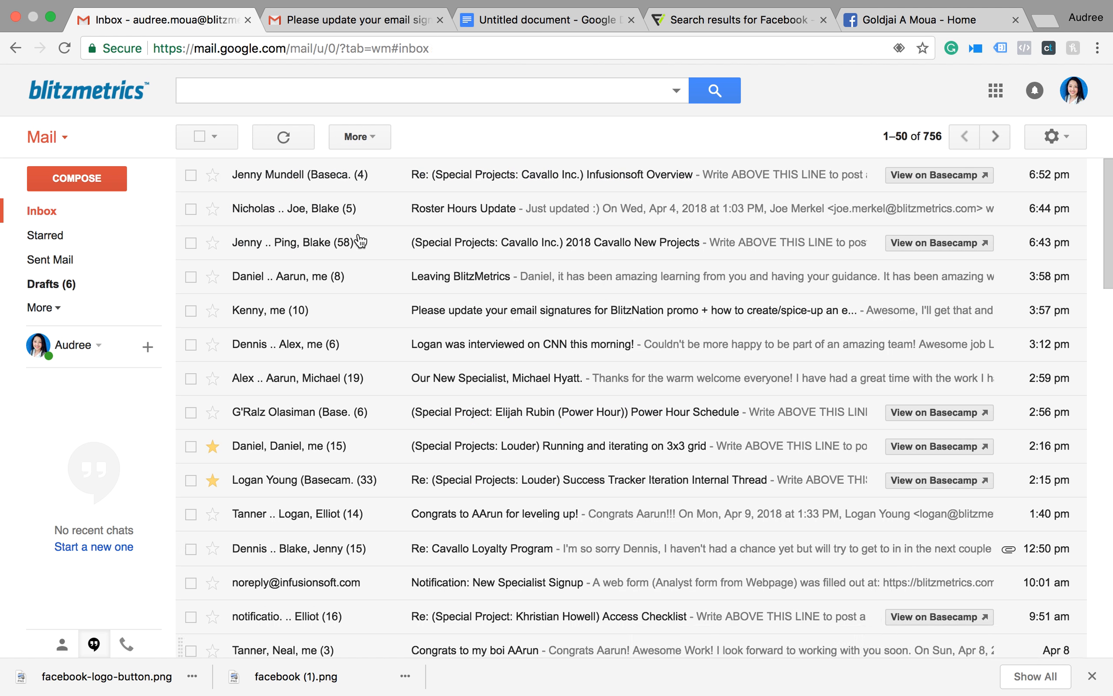
left_click(97, 177)
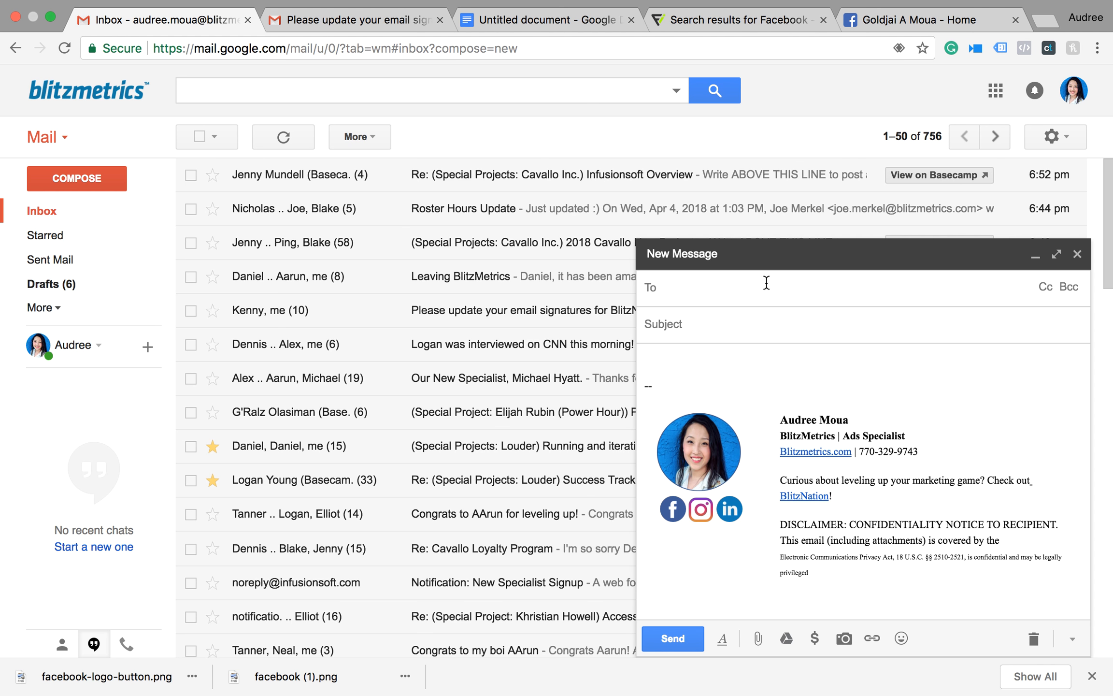
Address the message to the account's own e-mail address, give it the subject "test" and send it.
type("au")
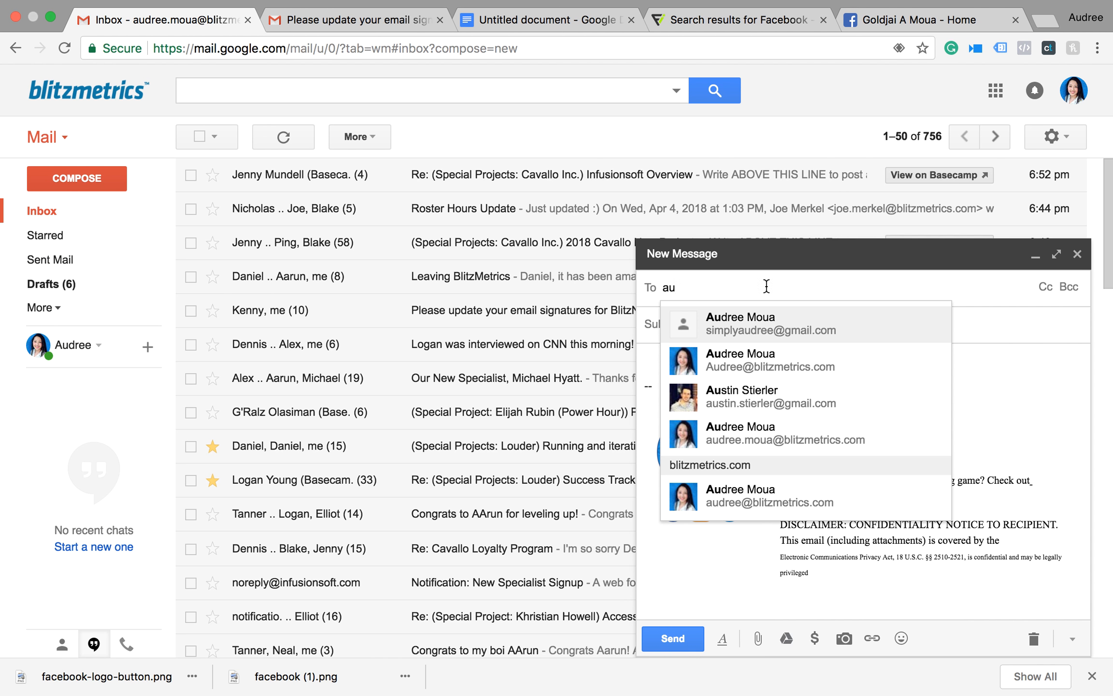
left_click(788, 437)
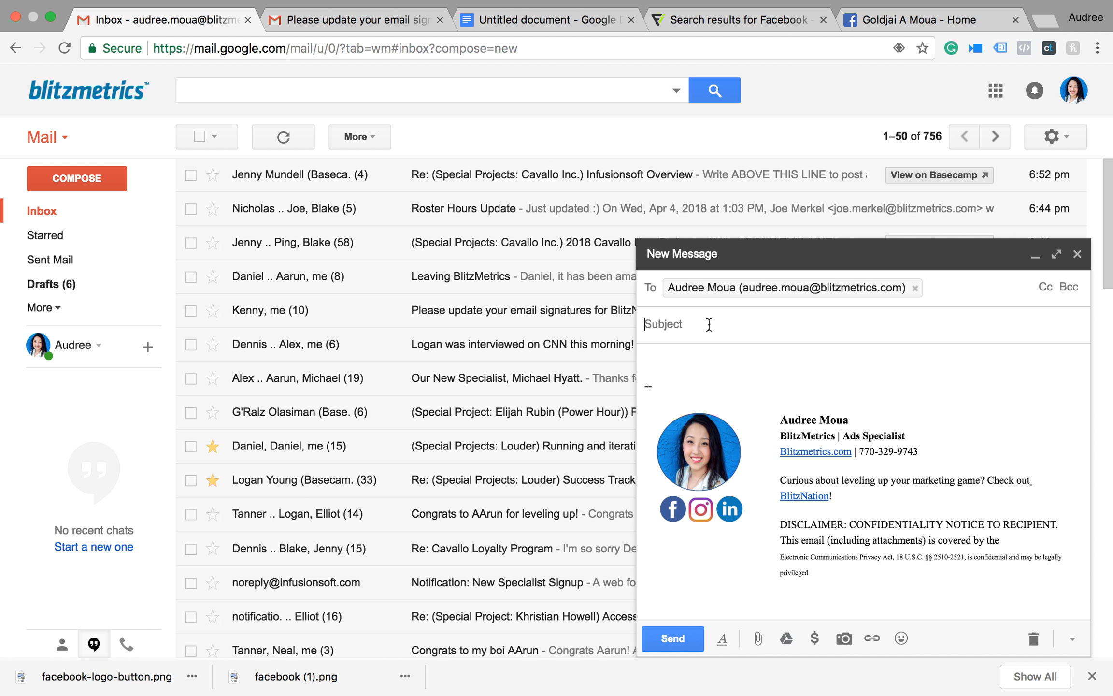
type("test")
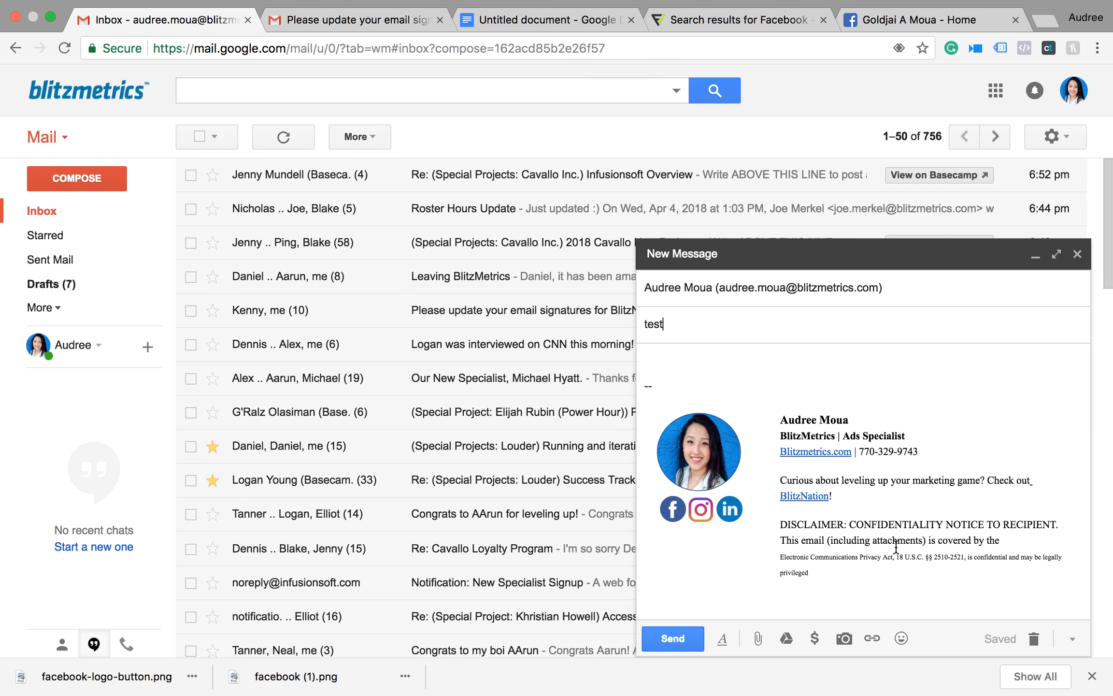
left_click(693, 646)
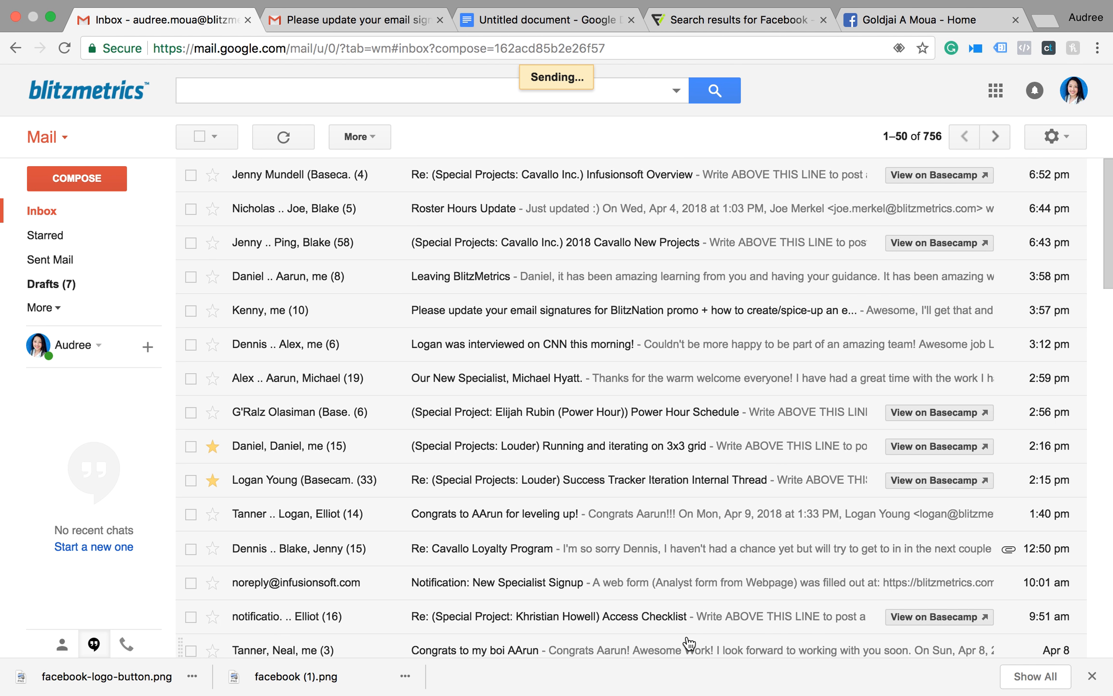
Open the received "test" message and compare its signature with the one in the older signature-update e-mail.
left_click(80, 214)
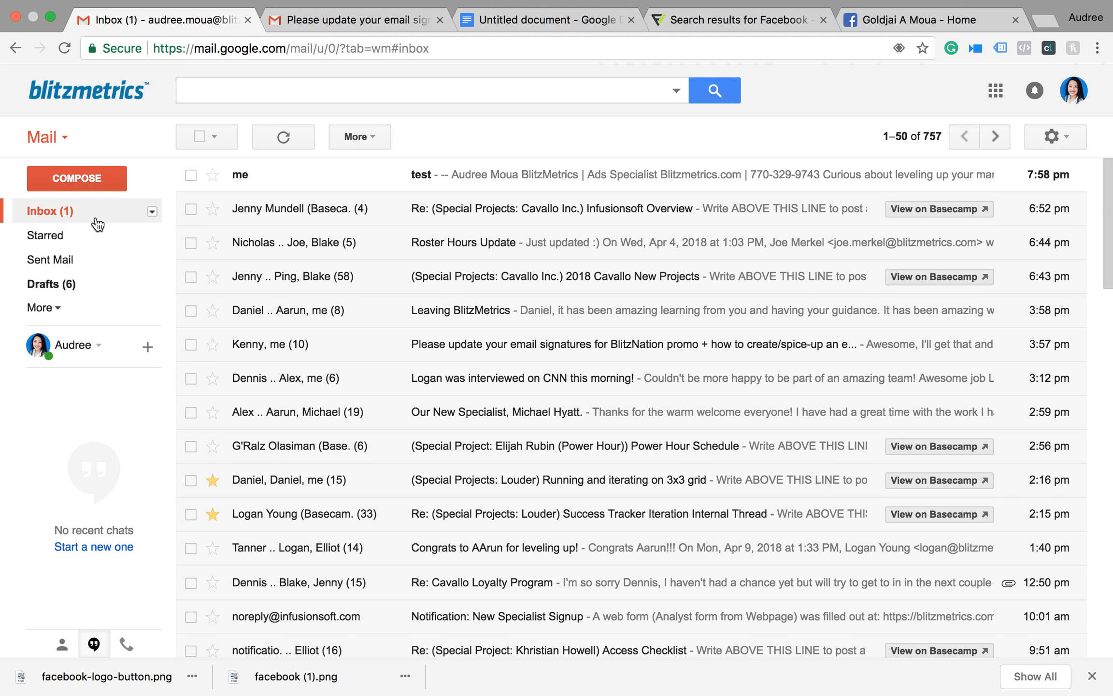
left_click(813, 189)
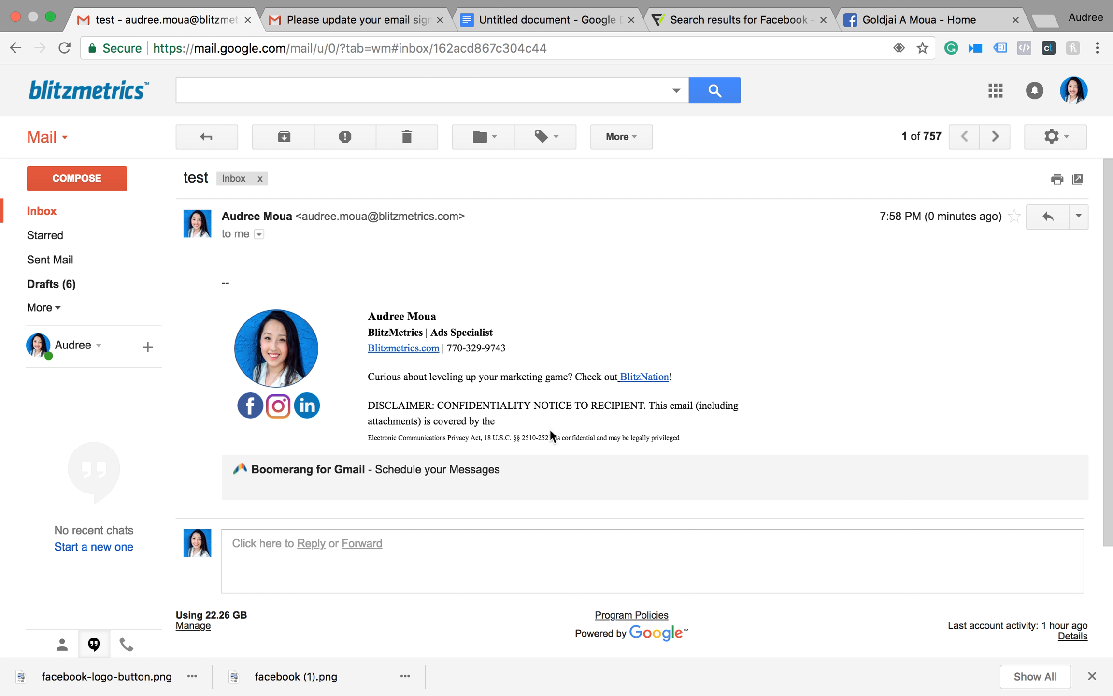
left_click(362, 28)
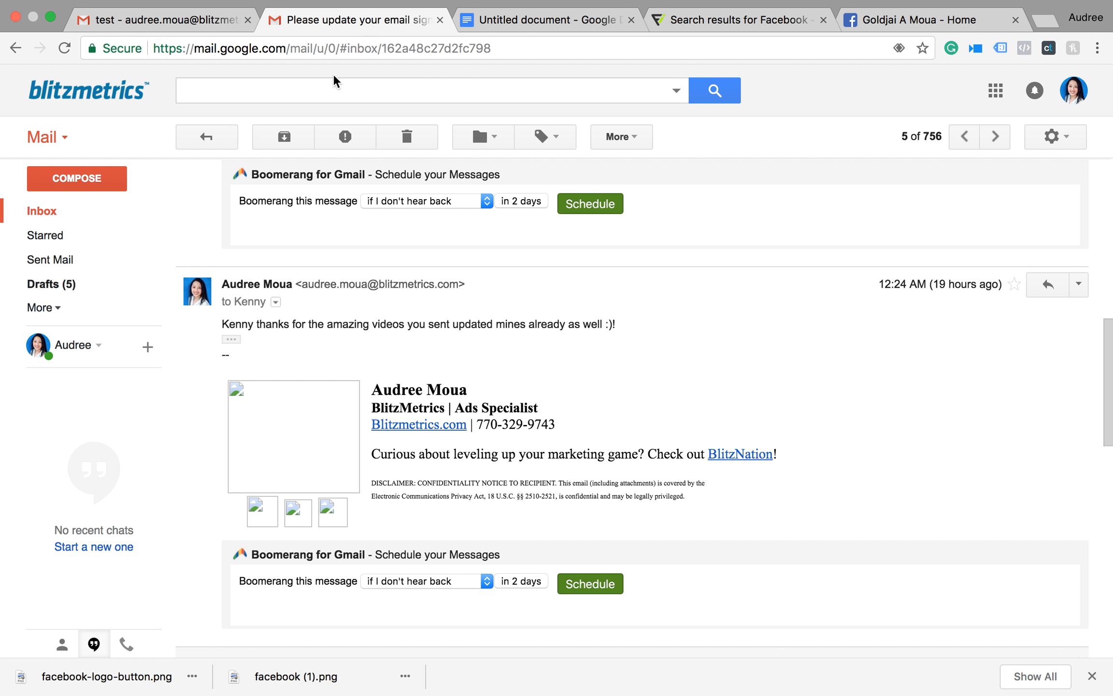
left_click(116, 33)
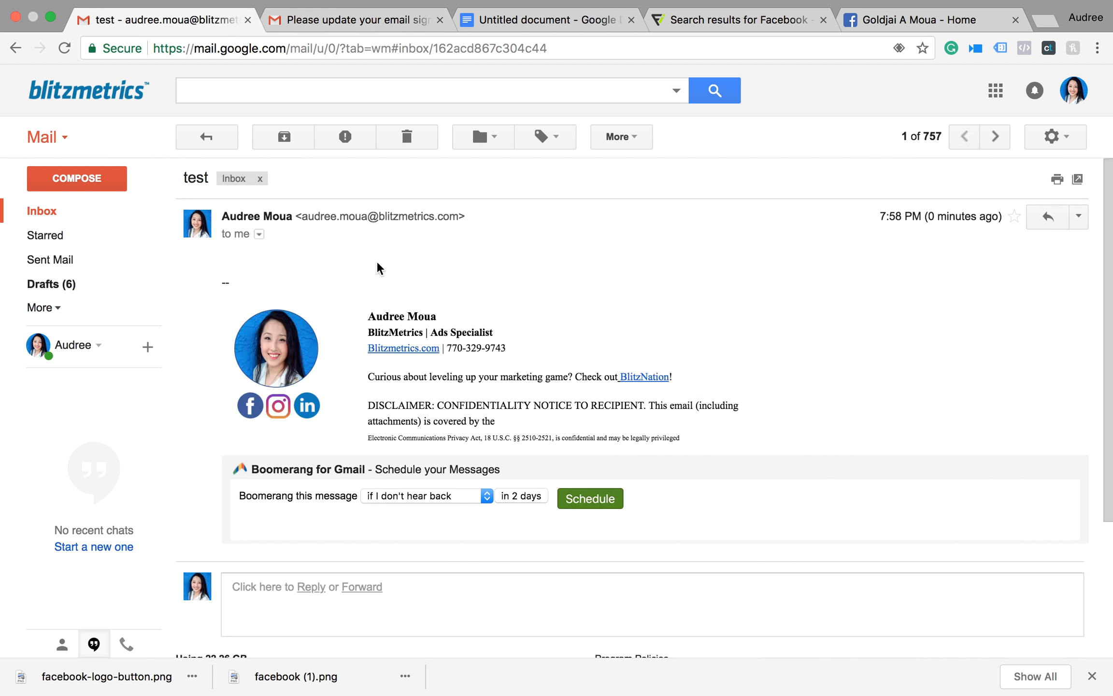
Test the Facebook icon's link in the received signature, check the older e-mail again and return to the test message.
left_click(251, 404)
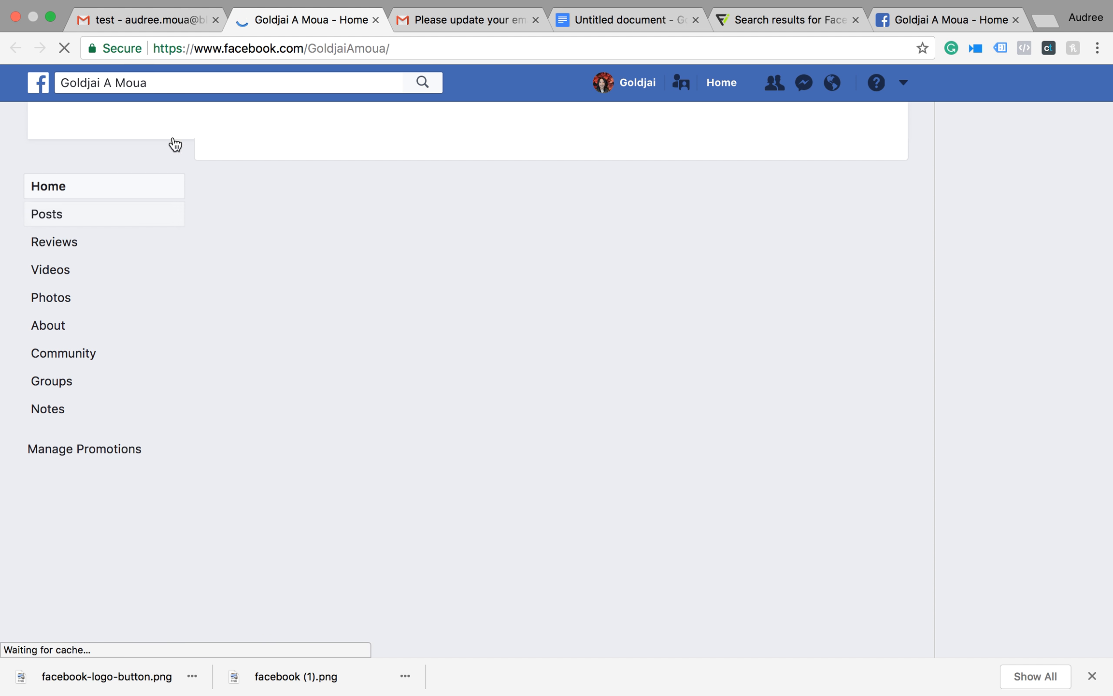
left_click(136, 19)
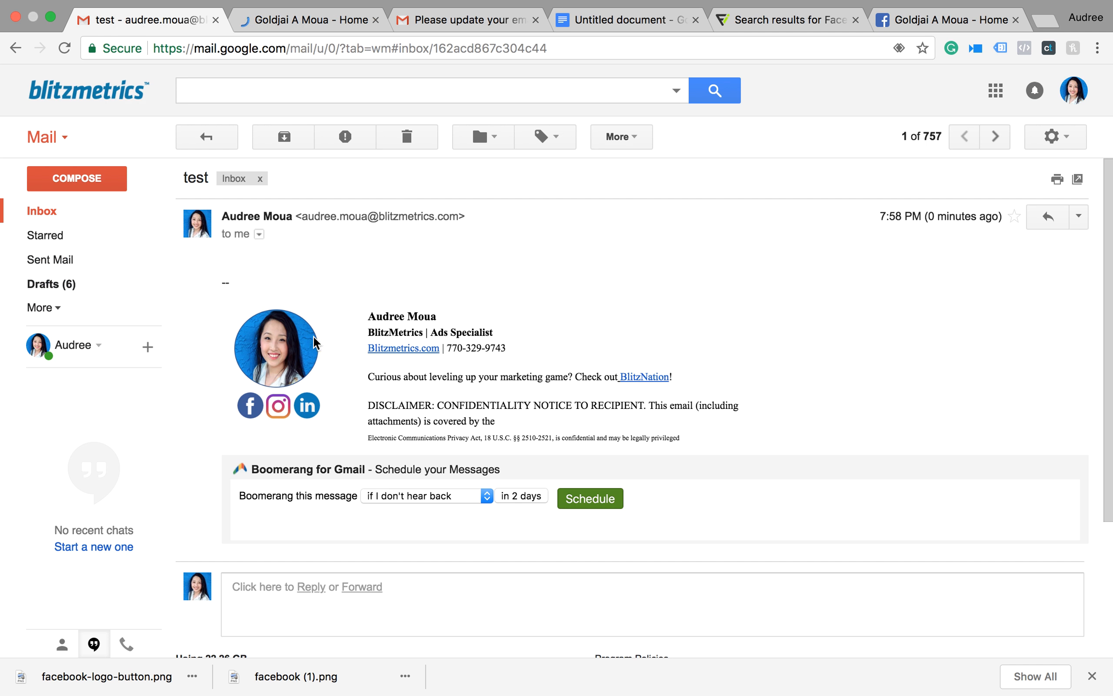
left_click(345, 27)
left_click(444, 22)
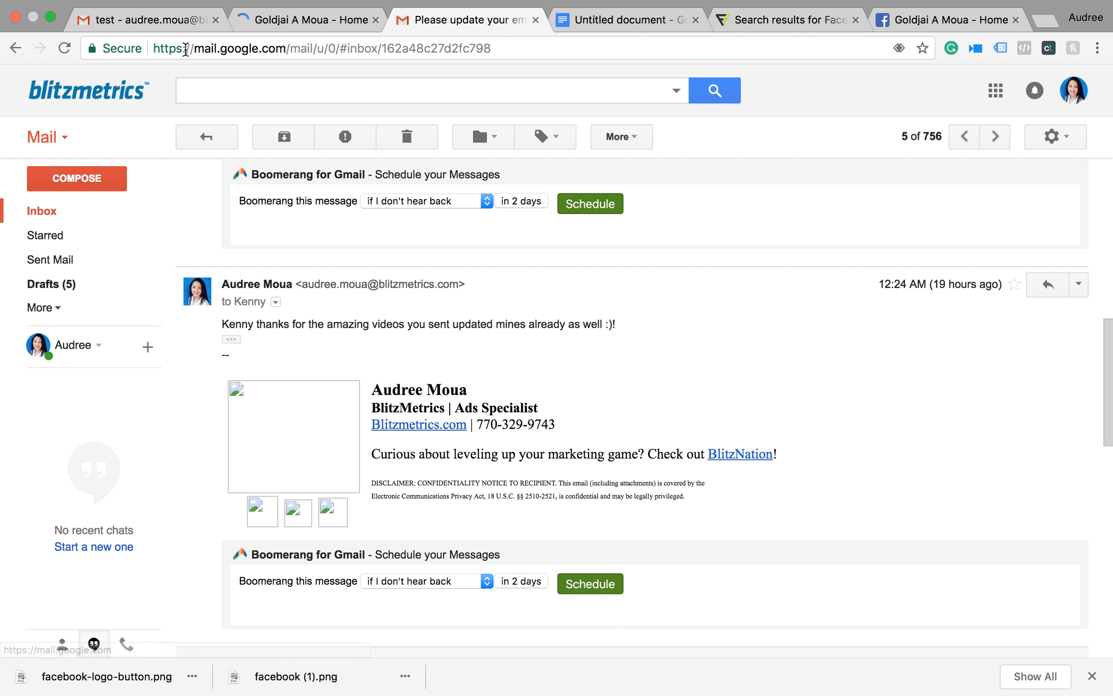
left_click(183, 25)
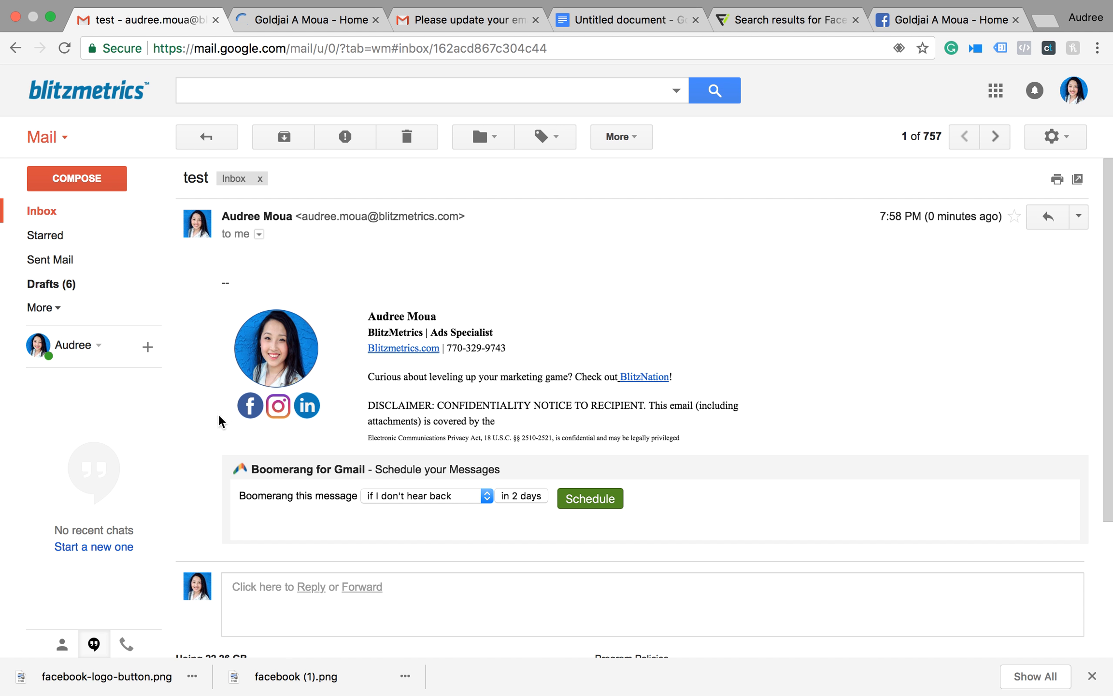
Go back to the inbox and reopen the "test" message to view the finished signature.
left_click(91, 216)
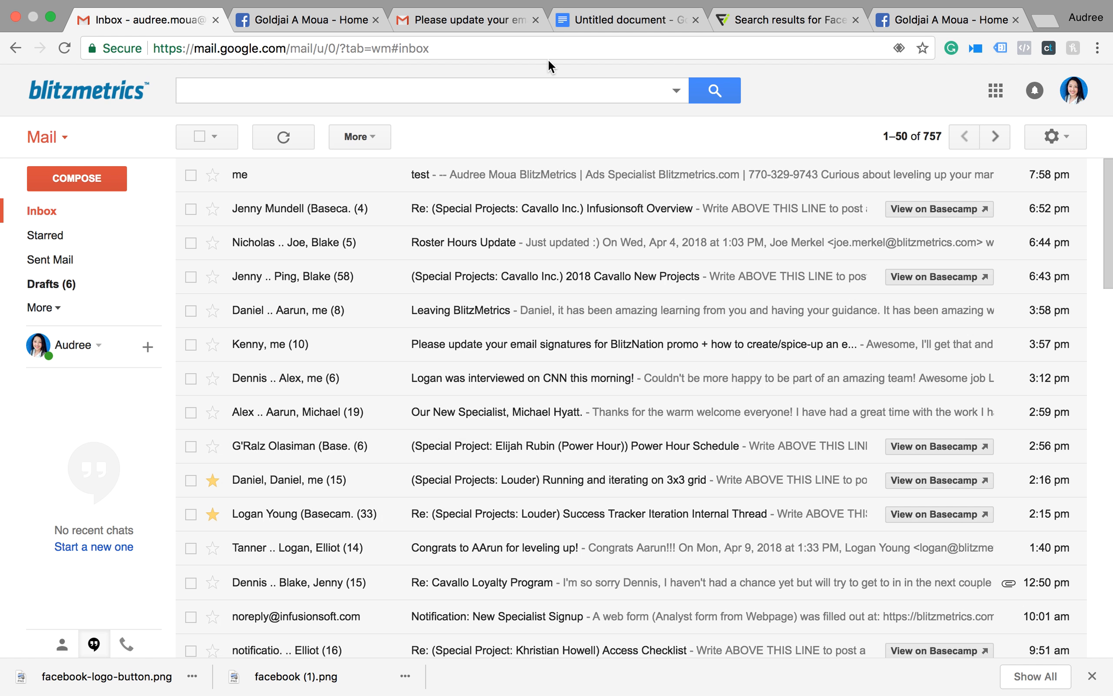
mouse_move(658, 5)
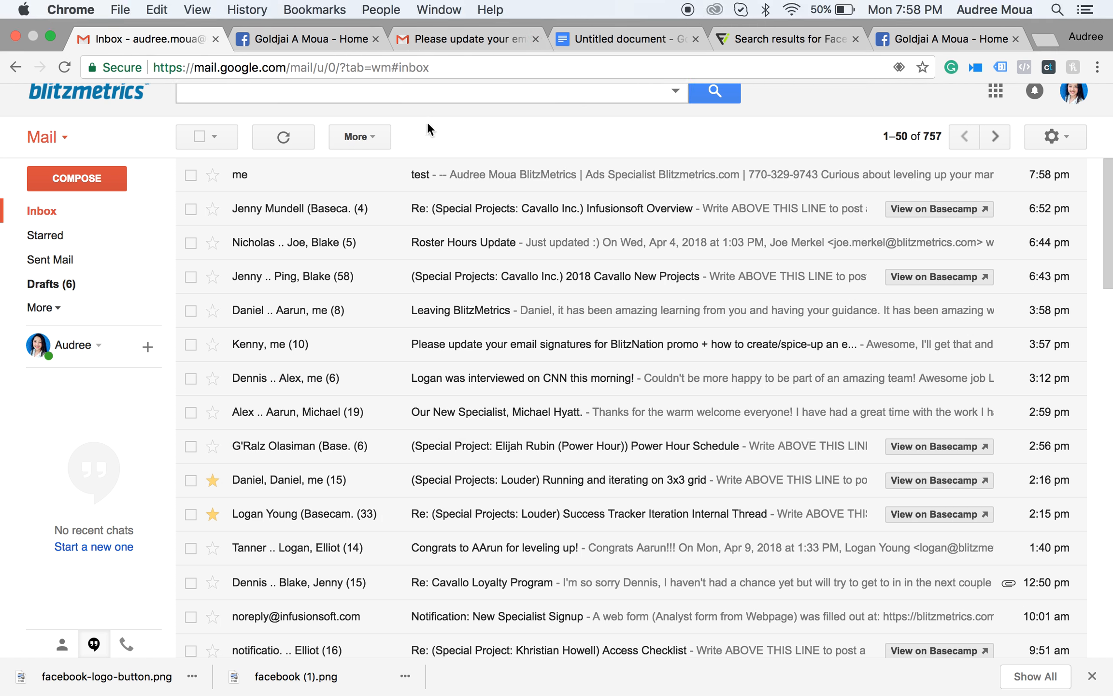
left_click(451, 175)
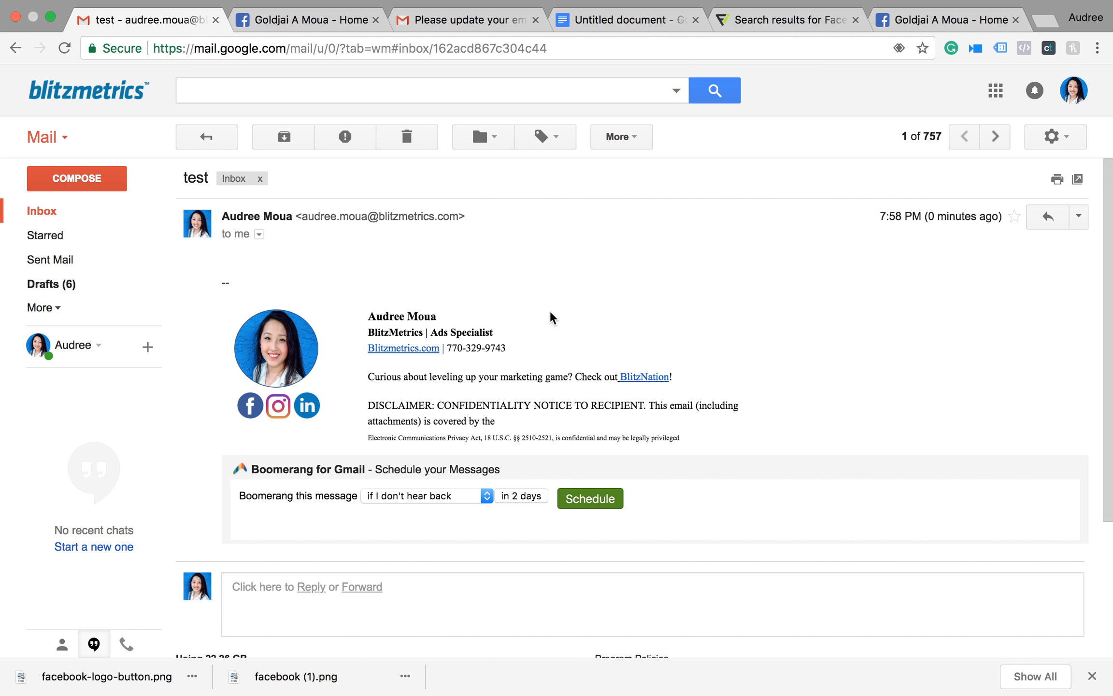